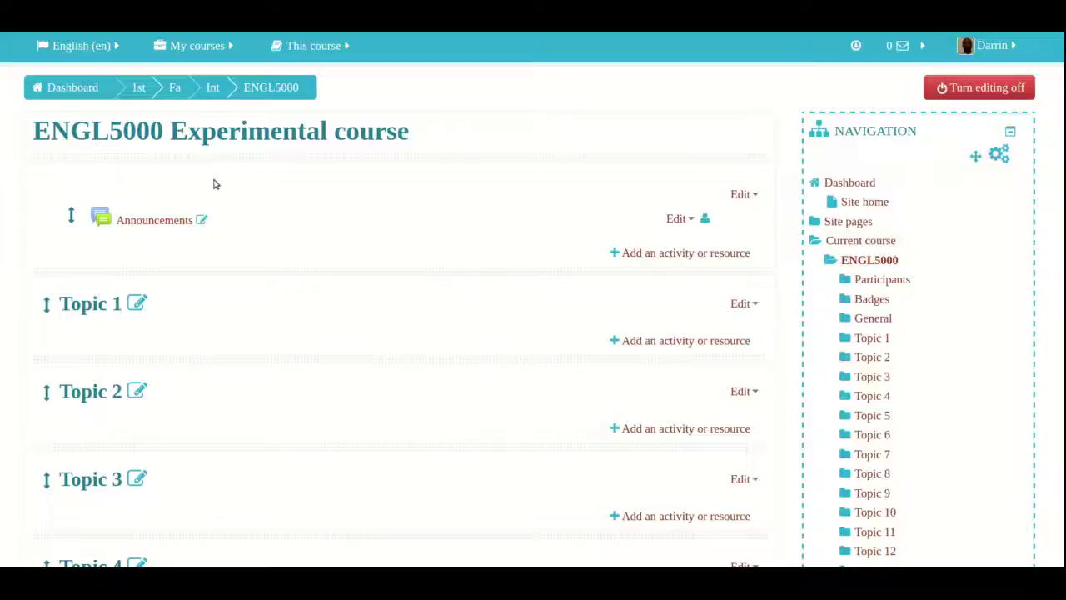
# Switch to the Moodle Objectives document in Word and review the list of objectives.
pyautogui.moveTo(8, 158)
pyautogui.click(9, 106)
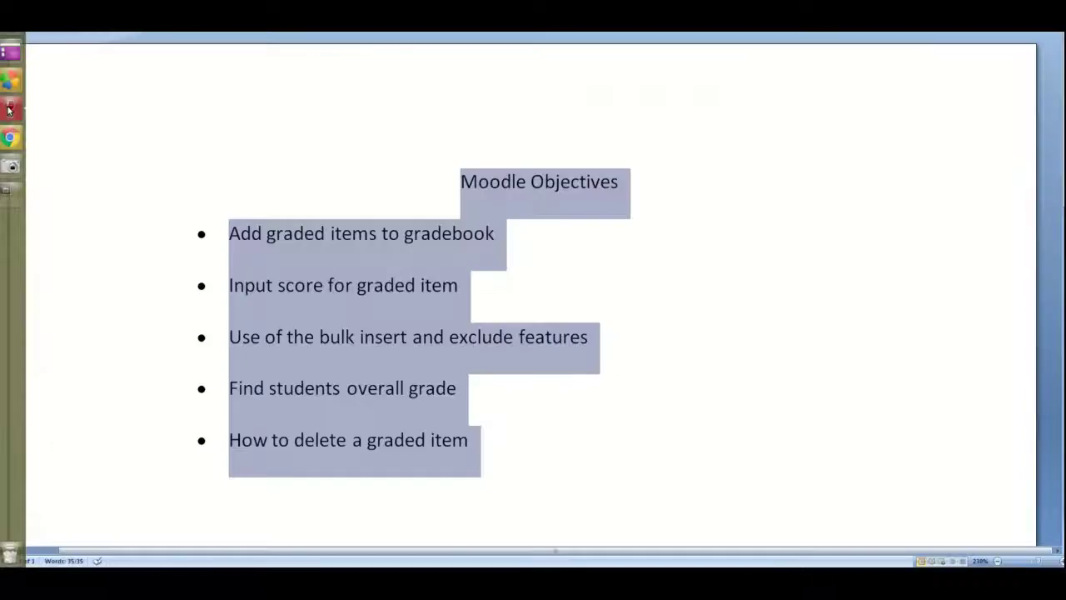
pyautogui.click(600, 293)
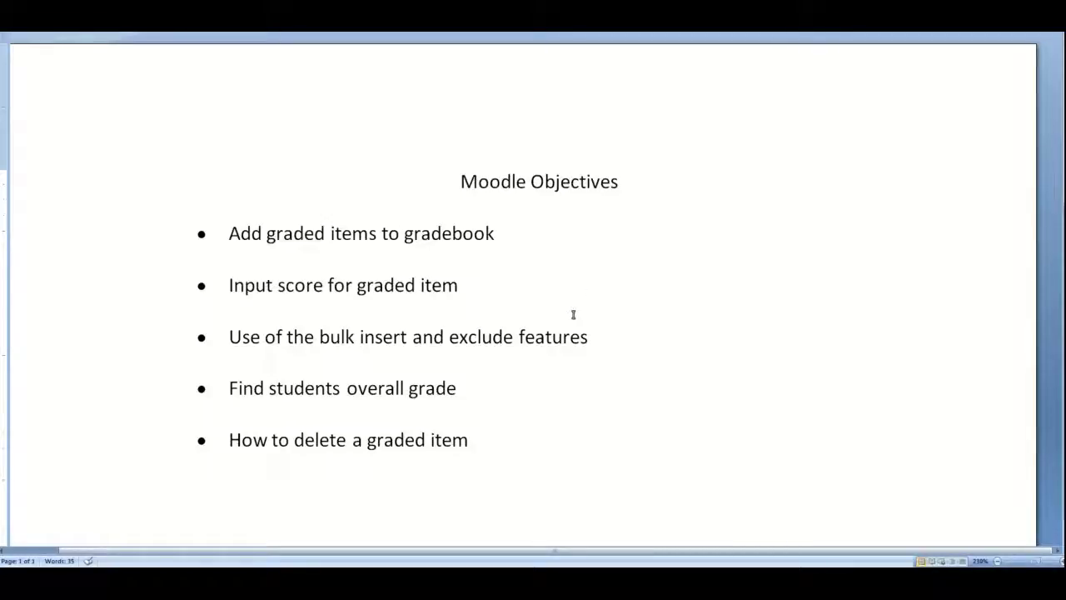
# Switch back to Chrome and open the gradebook setup of the ENGL5000 Experimental course.
pyautogui.moveTo(3, 208)
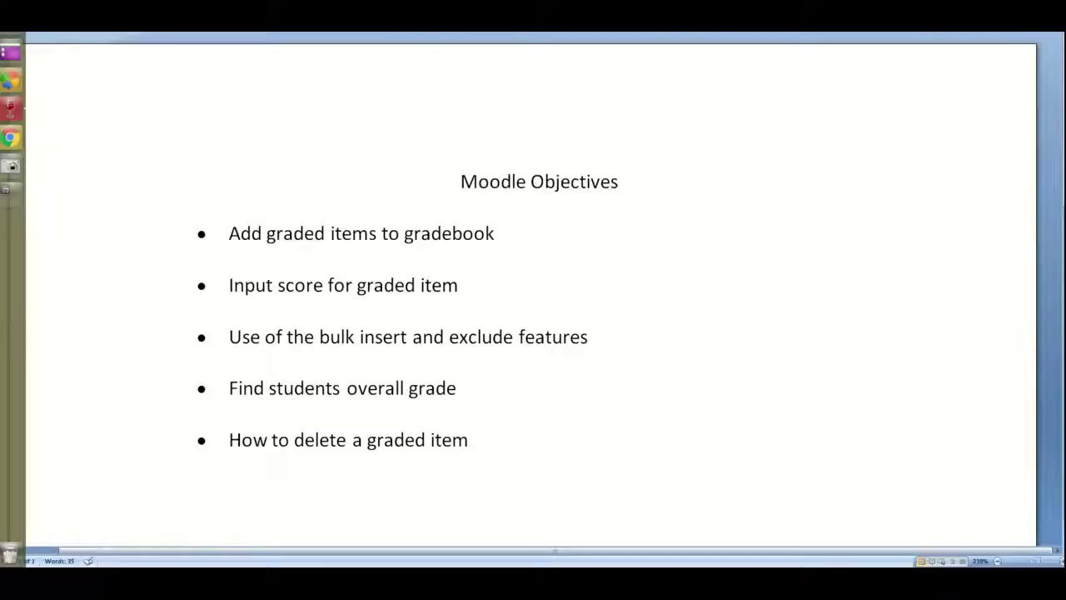
pyautogui.click(10, 138)
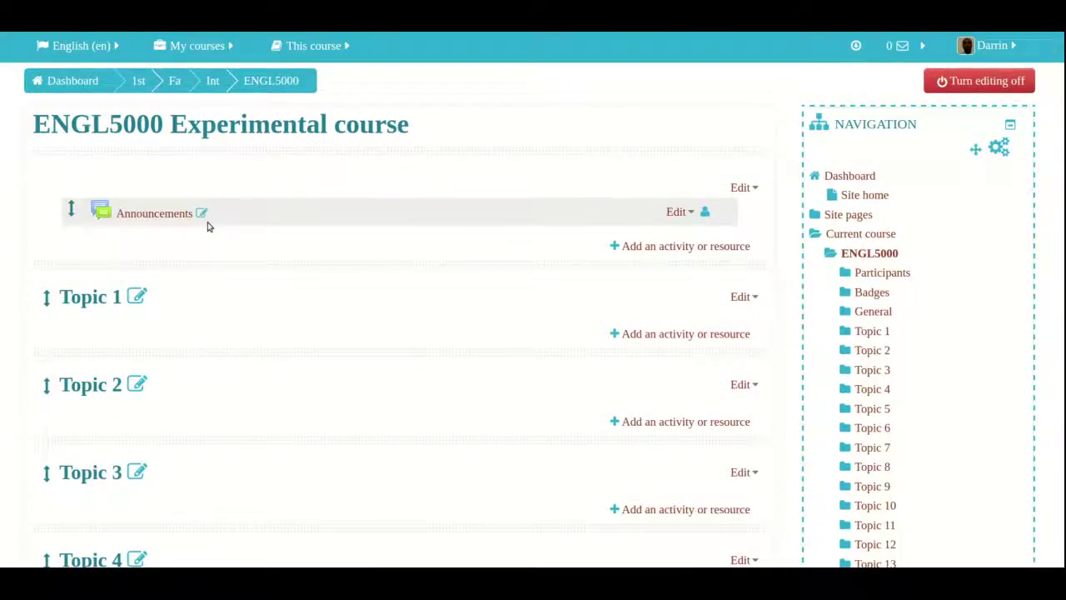
pyautogui.scroll(-8, 208, 226)
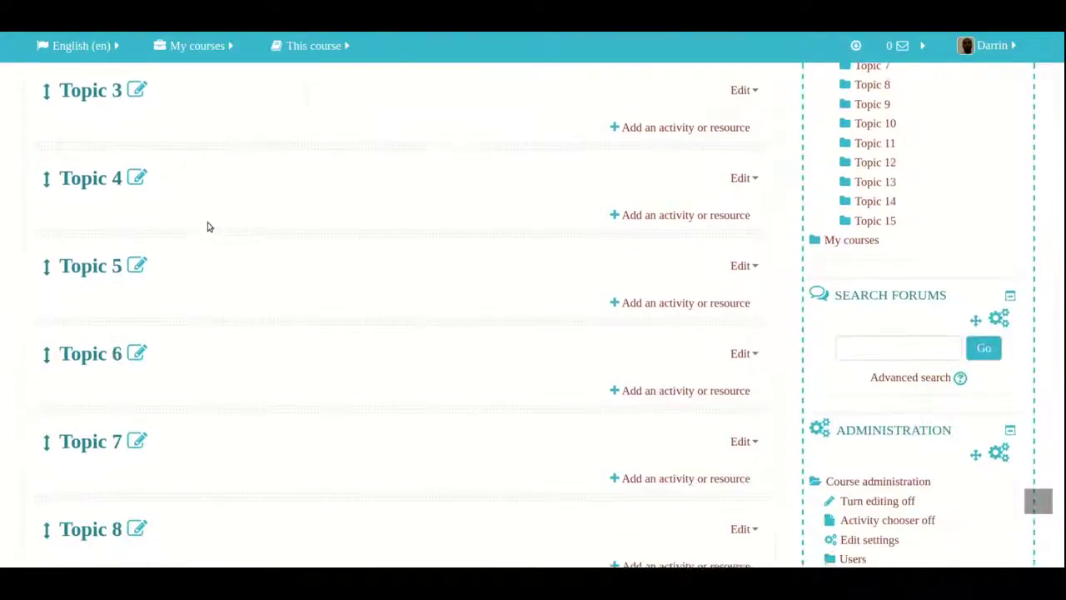
pyautogui.scroll(-2, 208, 227)
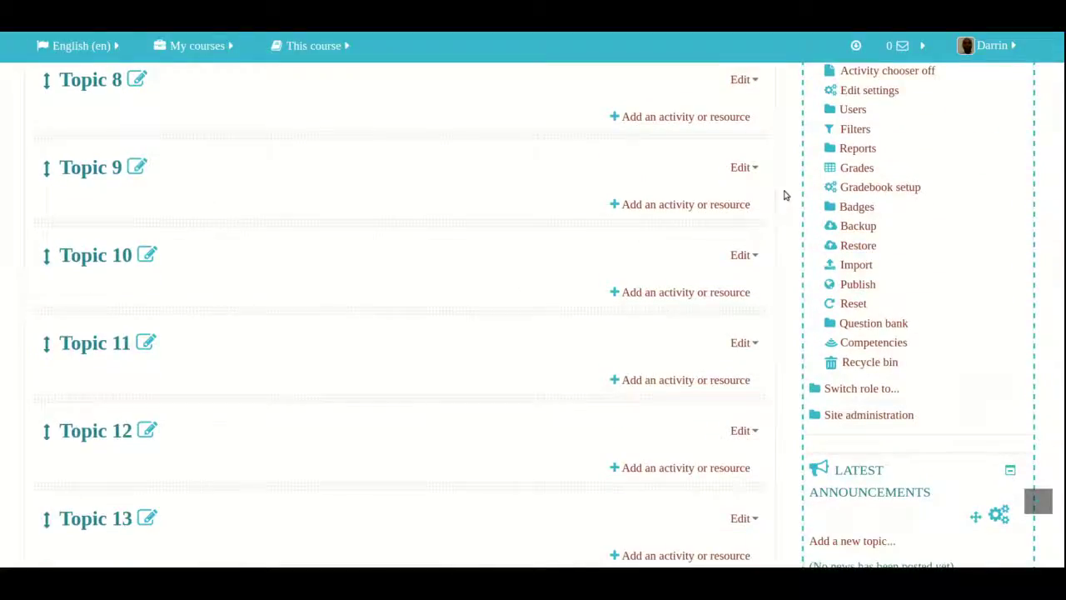
pyautogui.click(872, 190)
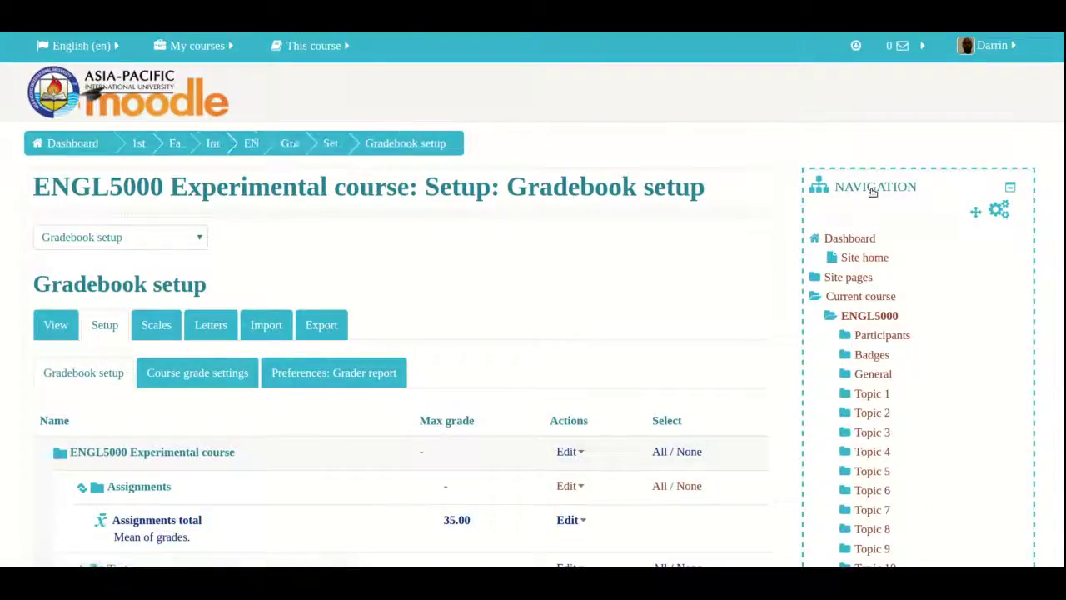
# Start a new grade item in the course gradebook and name it Example Assignment.
pyautogui.scroll(-4, 872, 190)
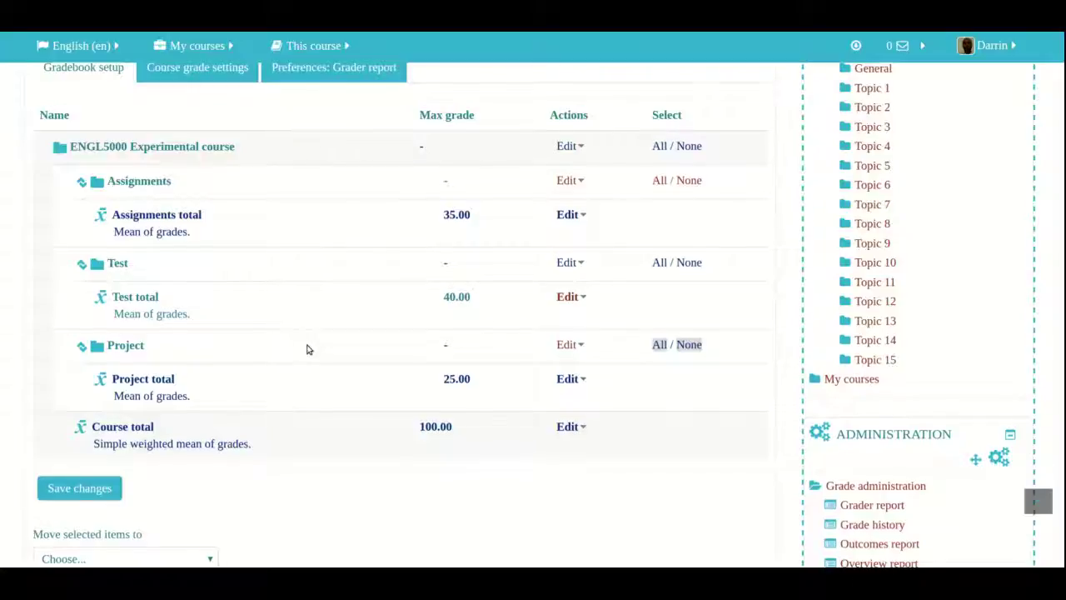
pyautogui.scroll(-3, 307, 350)
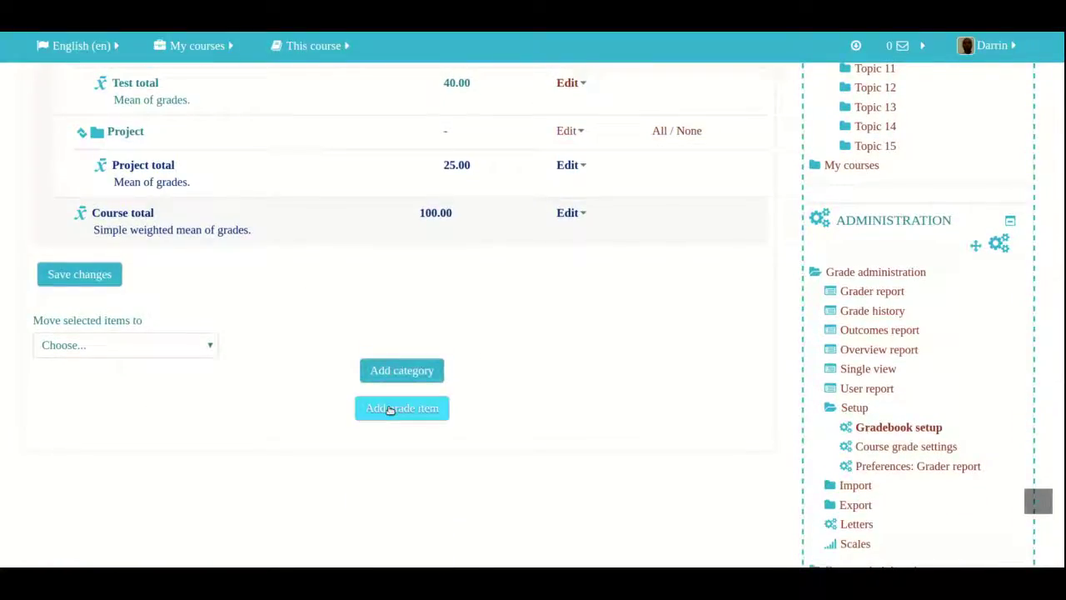
pyautogui.click(389, 410)
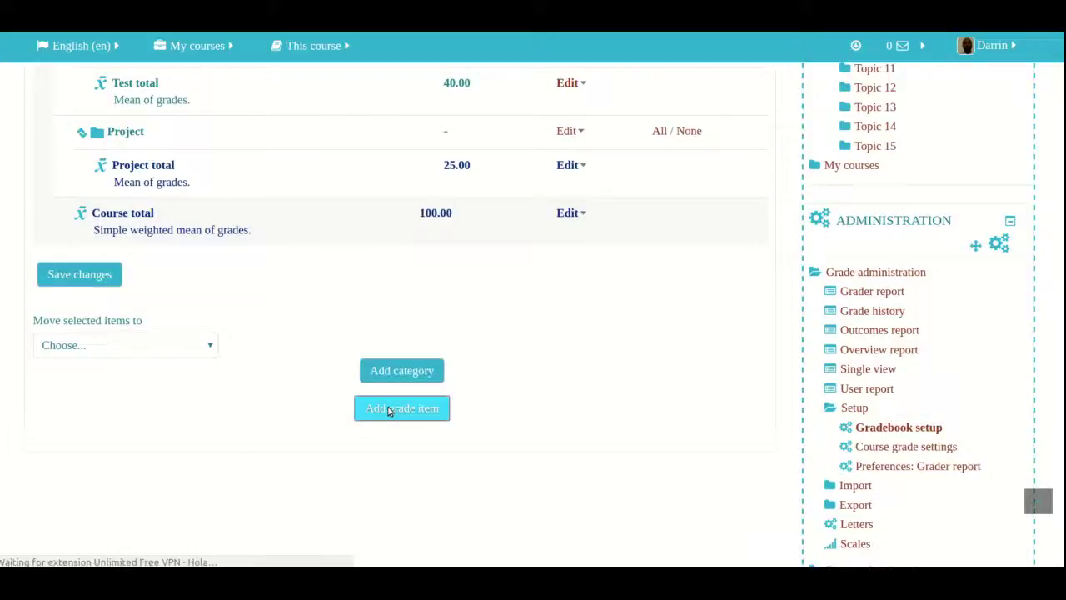
pyautogui.scroll(-5, 341, 358)
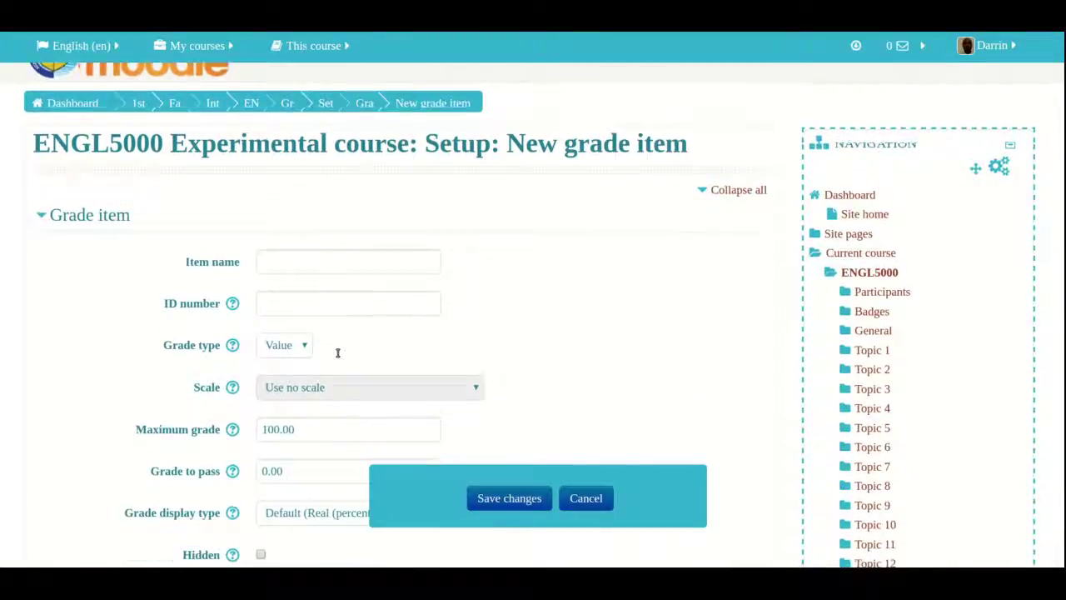
pyautogui.scroll(4, 339, 353)
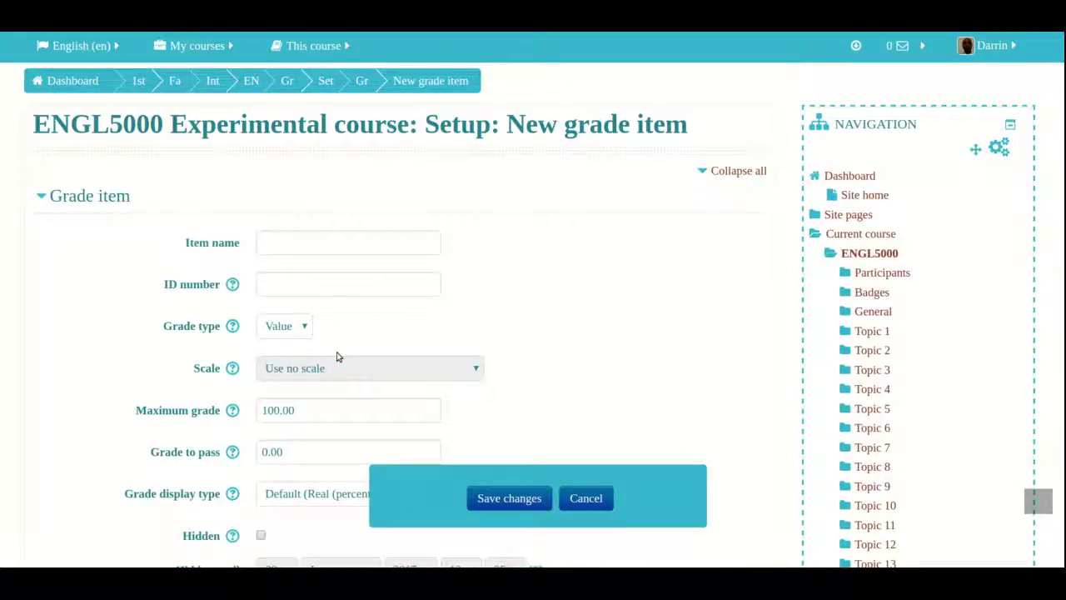
pyautogui.click(312, 245)
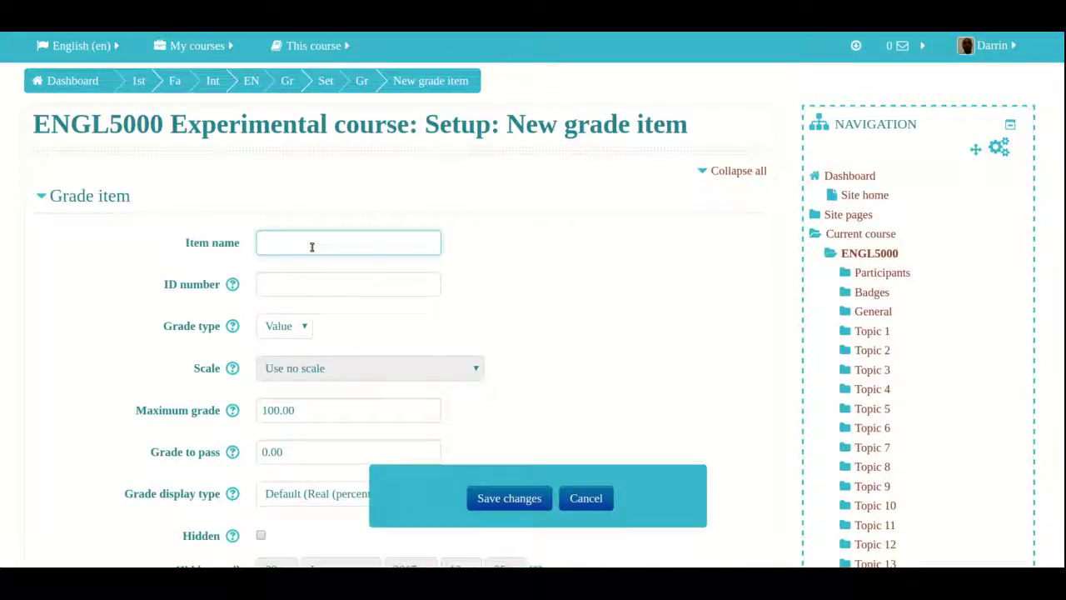
pyautogui.write('Example 1')
pyautogui.write('ssignment')
# Keep the grade type as Value and set the new grade item's maximum grade to 10.
pyautogui.scroll(-2, 312, 247)
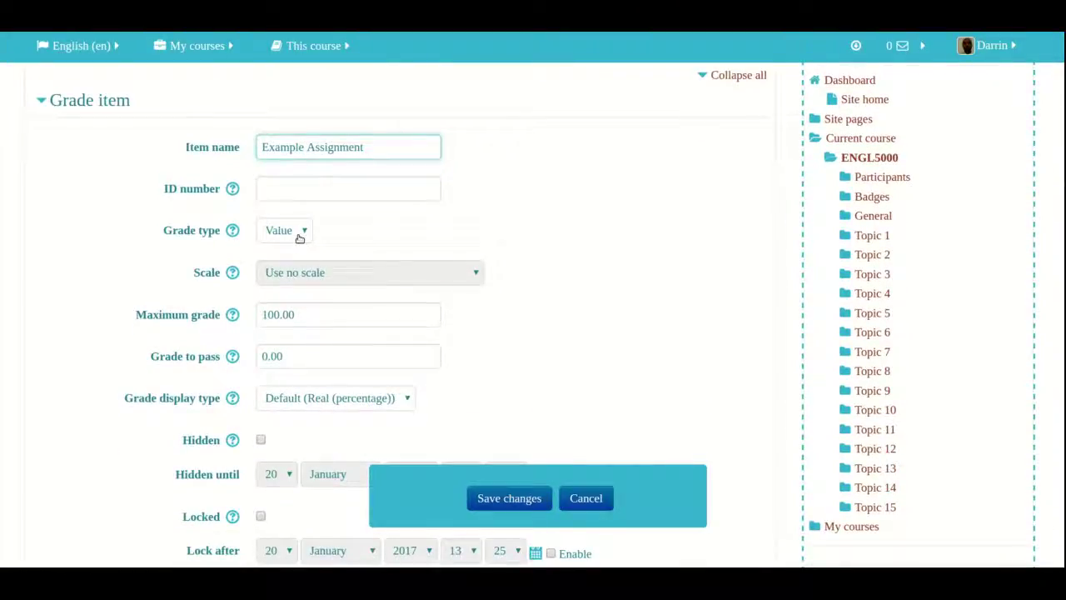
pyautogui.click(299, 233)
pyautogui.click(300, 234)
pyautogui.click(300, 233)
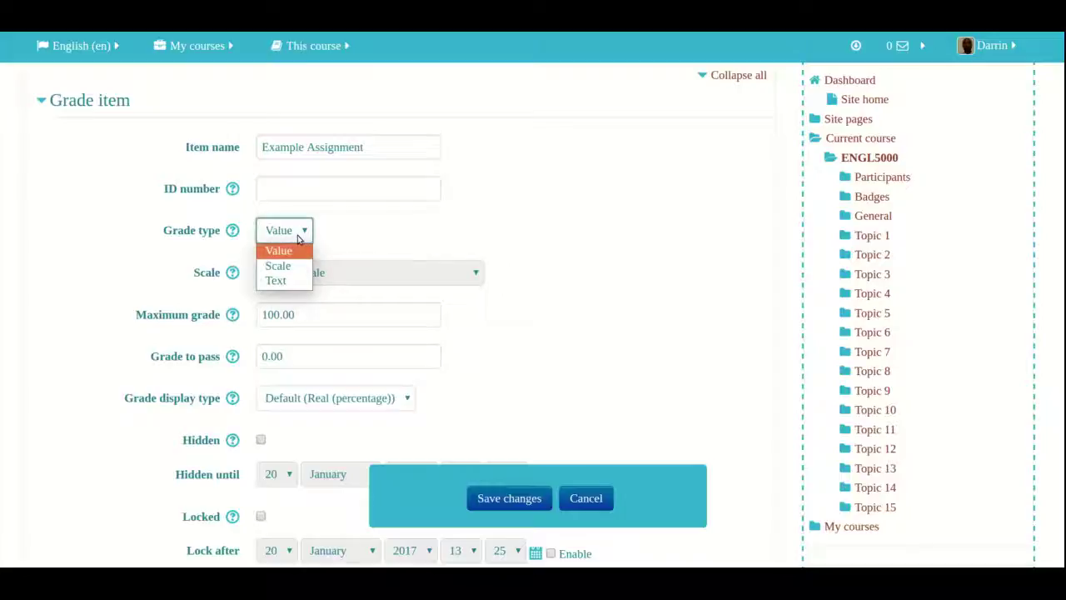
pyautogui.click(305, 233)
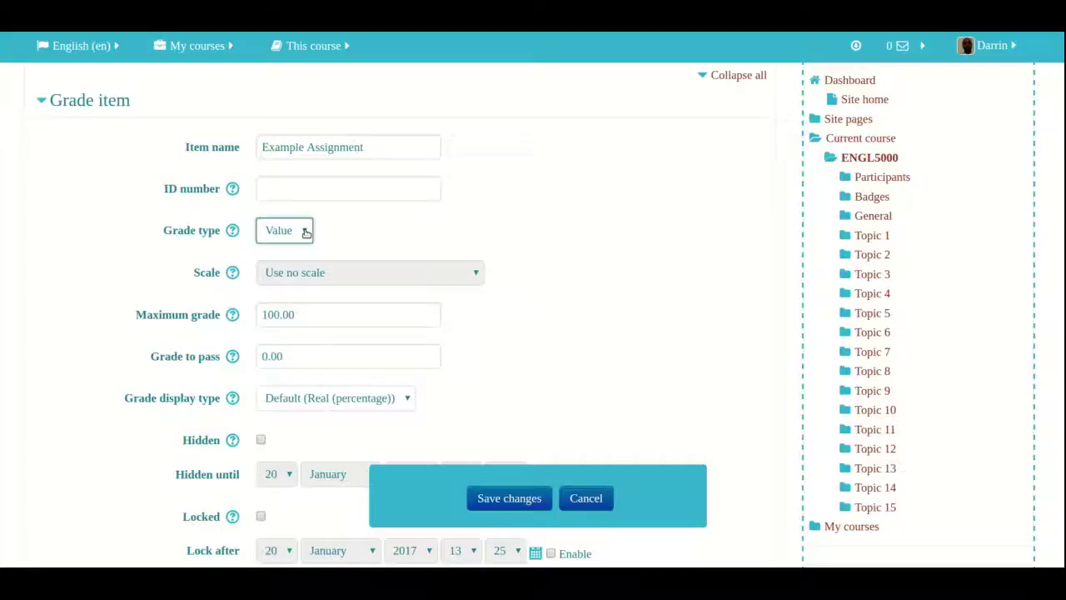
pyautogui.doubleClick(290, 316)
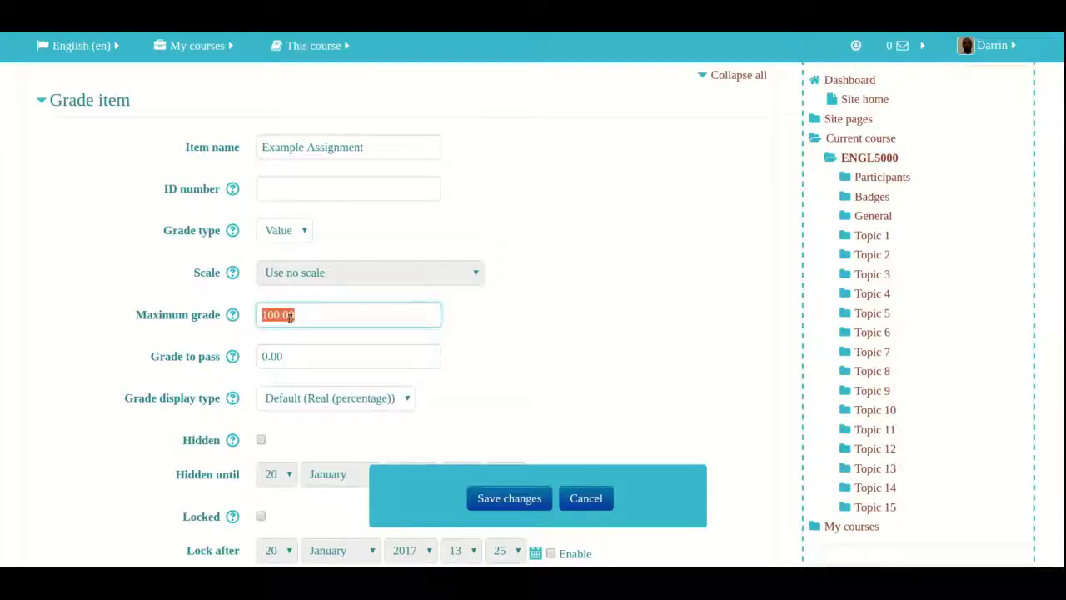
pyautogui.click(290, 315)
pyautogui.press('BackSpace')
pyautogui.press('BackSpace')
pyautogui.press('BackSpace')
pyautogui.press('BackSpace')
# Assign the grade item to the Assignments grade category and save it.
pyautogui.scroll(-1, 193, 364)
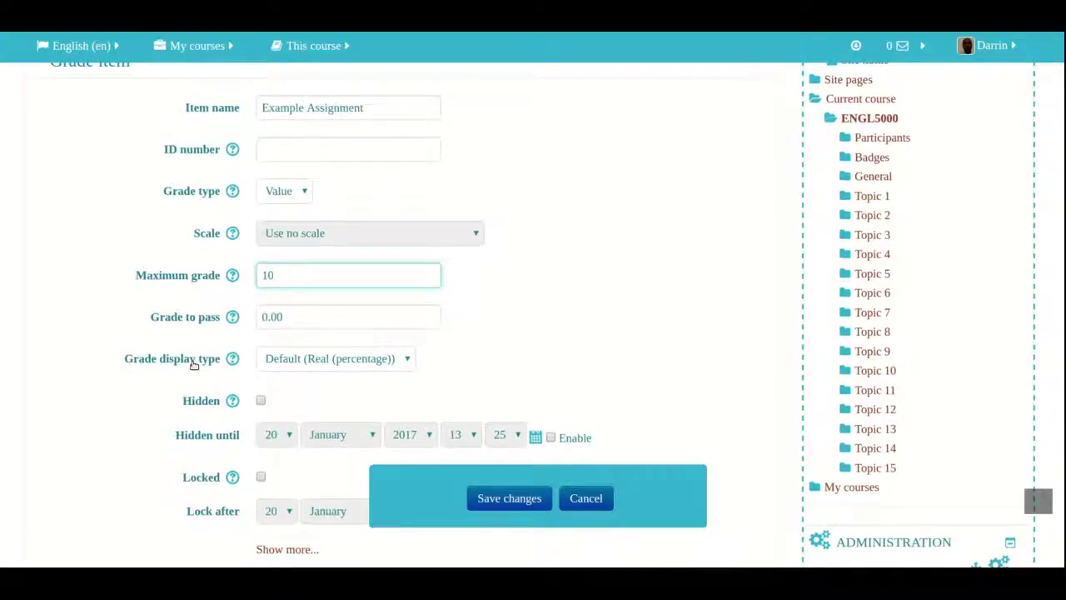
pyautogui.scroll(-2, 193, 364)
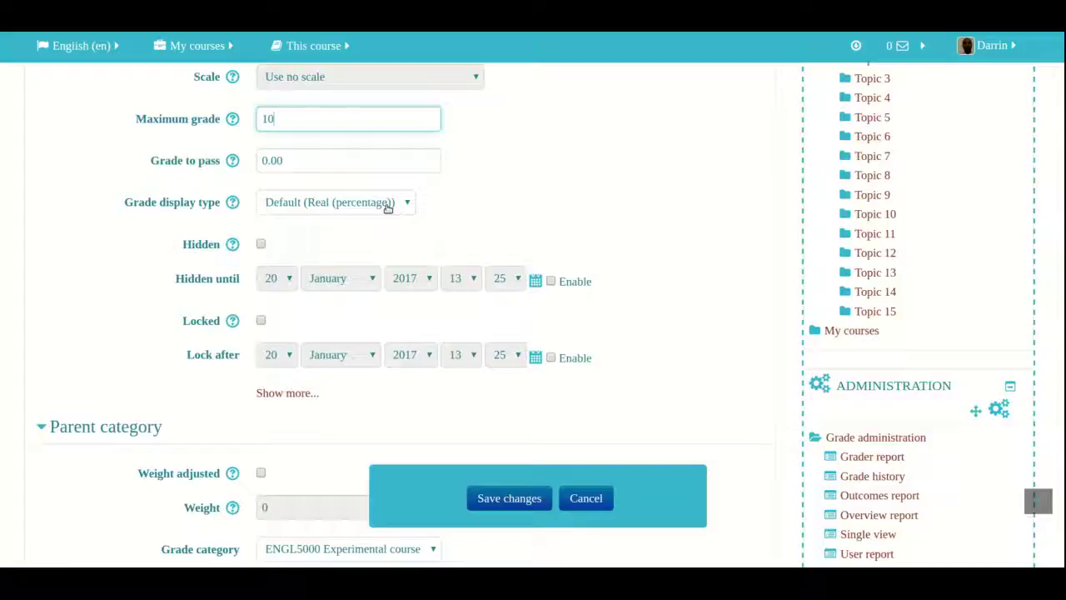
pyautogui.scroll(-1, 388, 208)
pyautogui.scroll(-2, 388, 209)
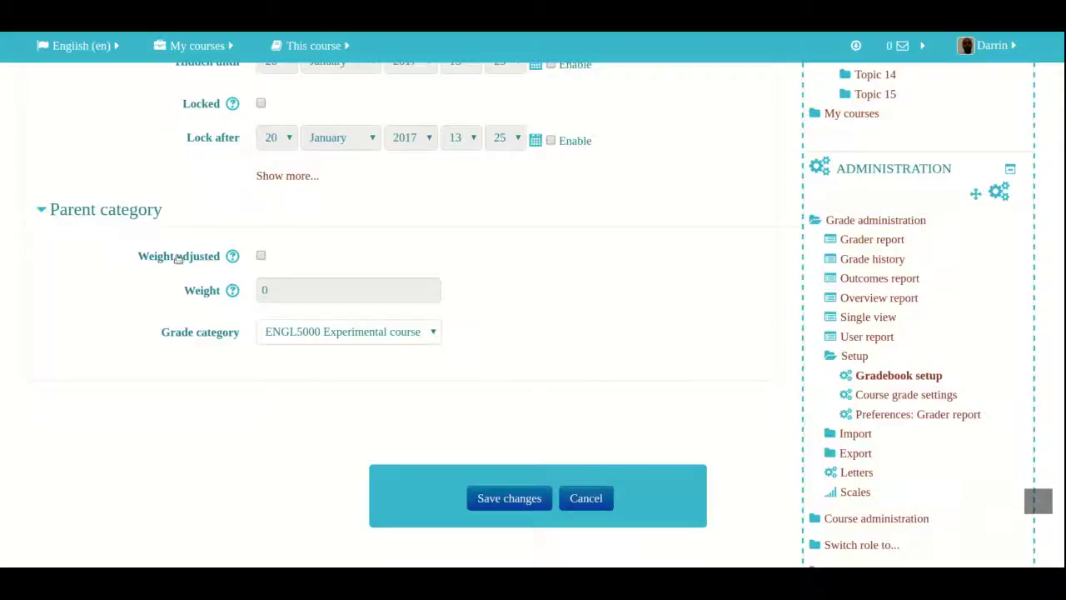
pyautogui.click(302, 332)
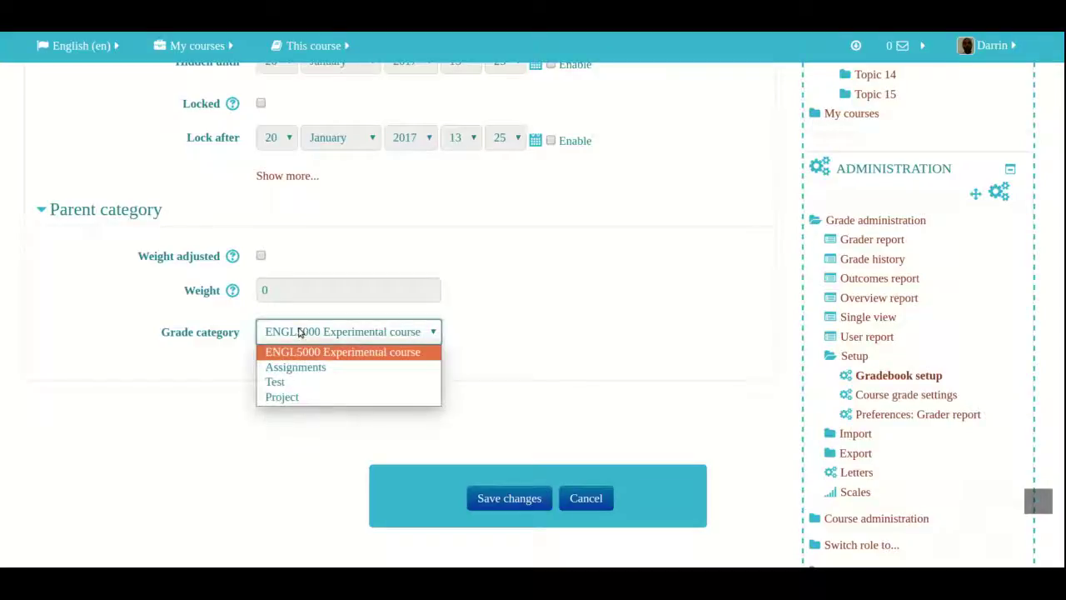
pyautogui.click(297, 373)
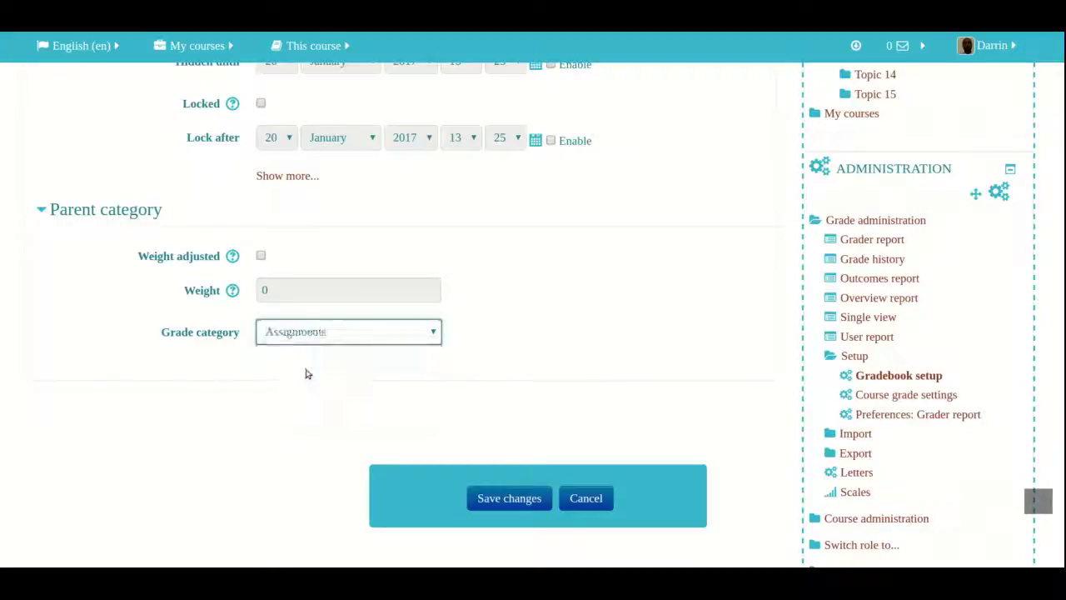
pyautogui.click(500, 500)
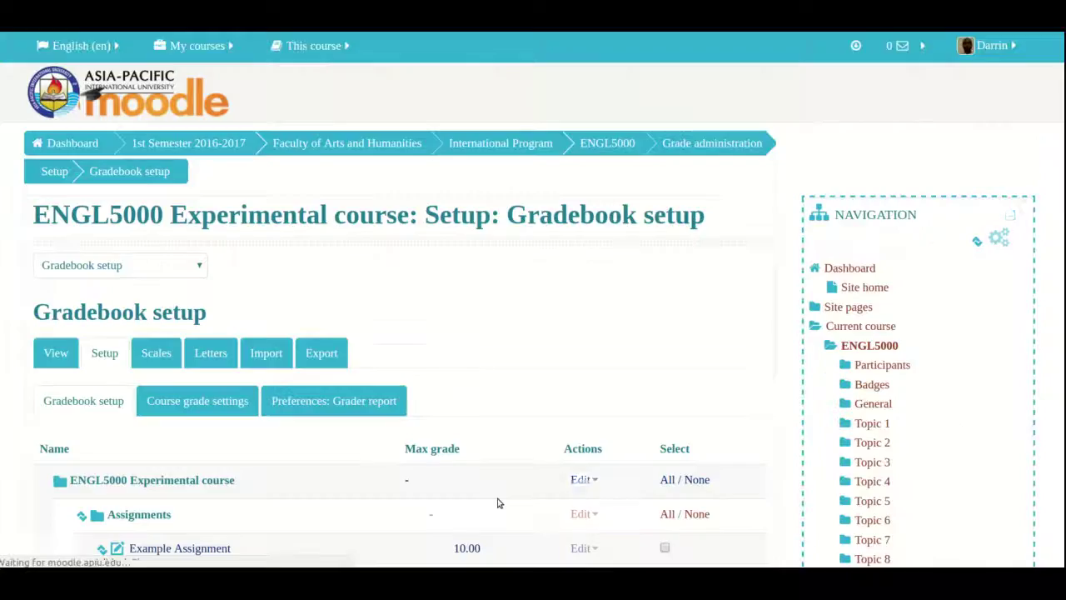
# Open the gradebook's Single view and select the Example Assignment grade item for grading.
pyautogui.scroll(-2, 499, 502)
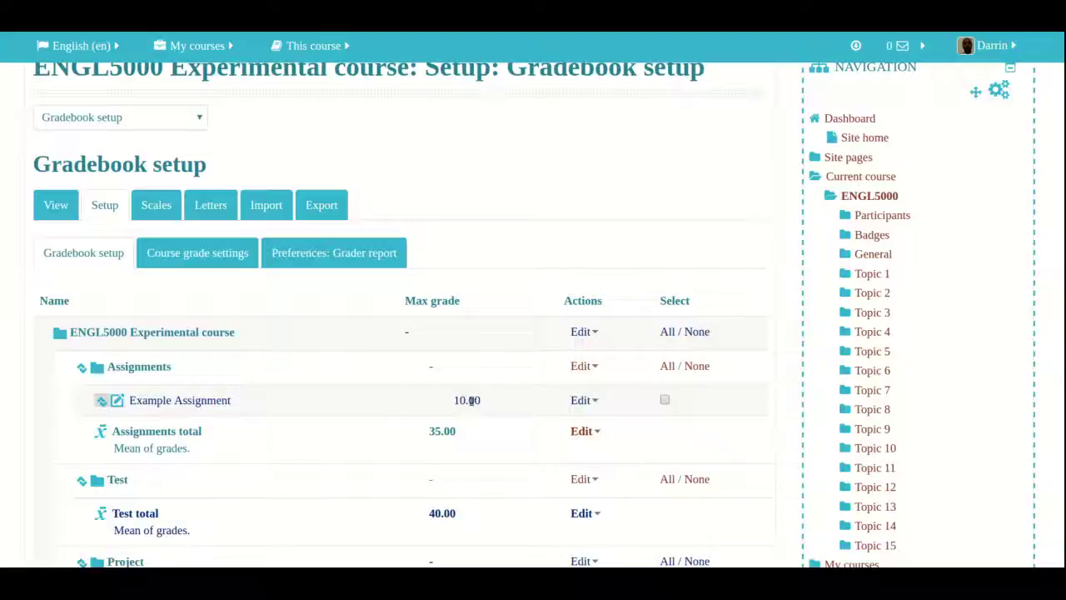
pyautogui.scroll(-3, 470, 405)
pyautogui.scroll(4, 471, 405)
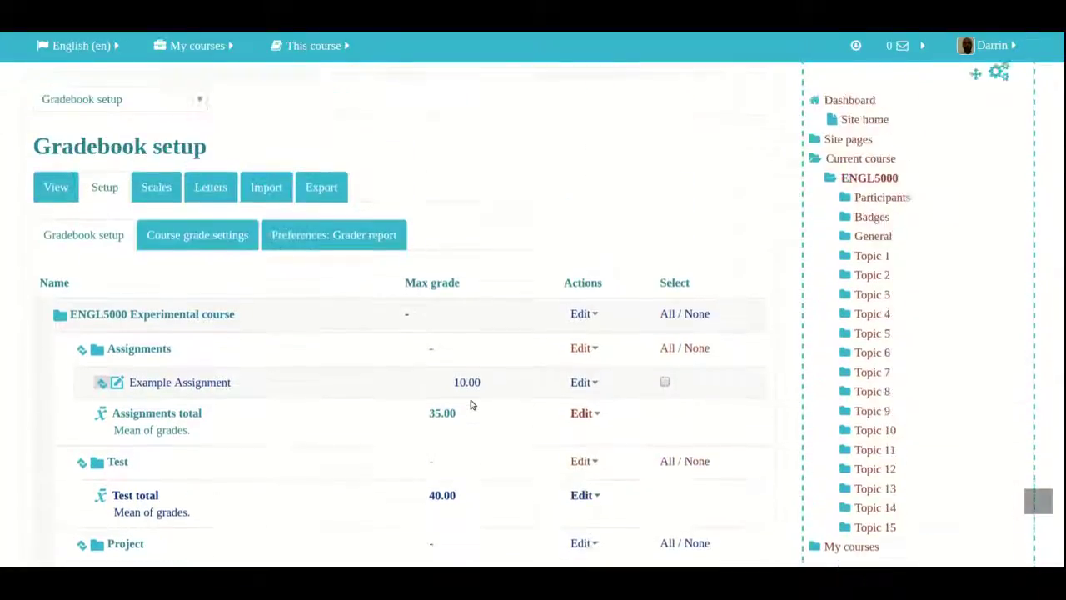
pyautogui.scroll(-2, 472, 409)
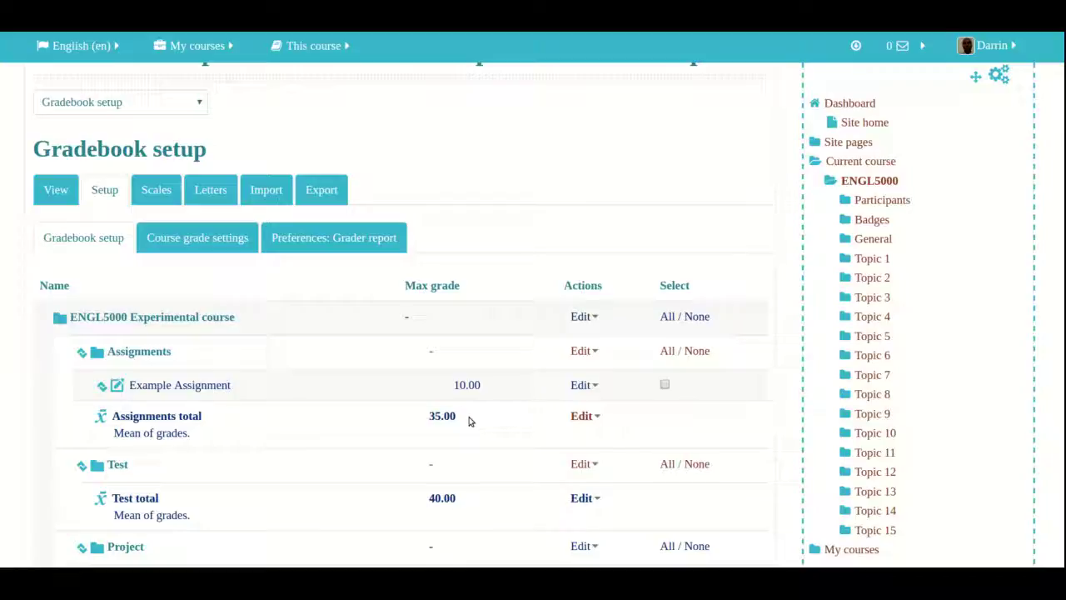
pyautogui.click(200, 115)
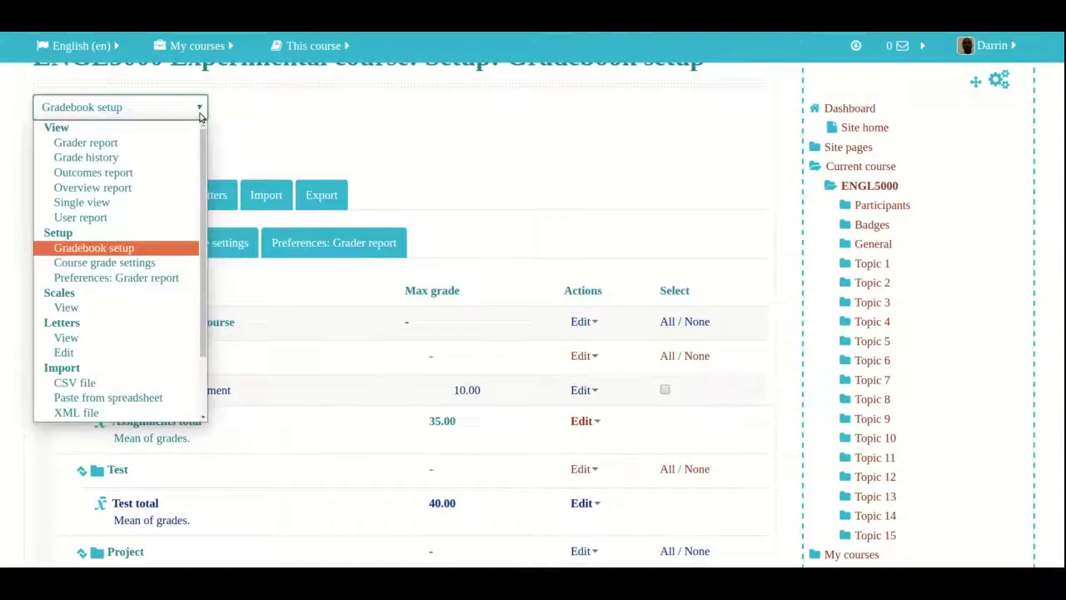
pyautogui.click(114, 204)
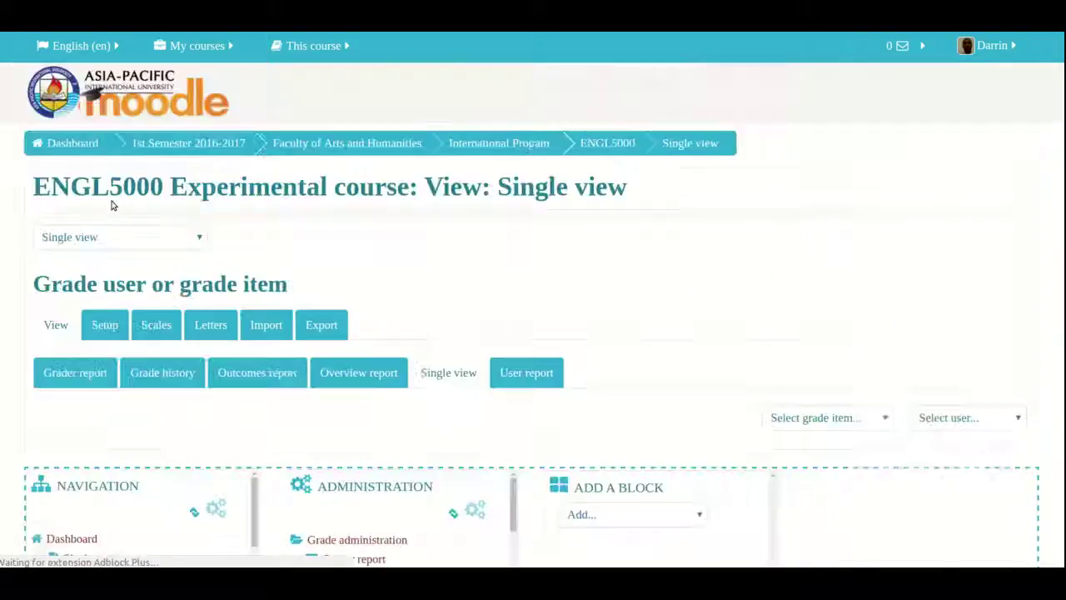
pyautogui.scroll(-3, 114, 205)
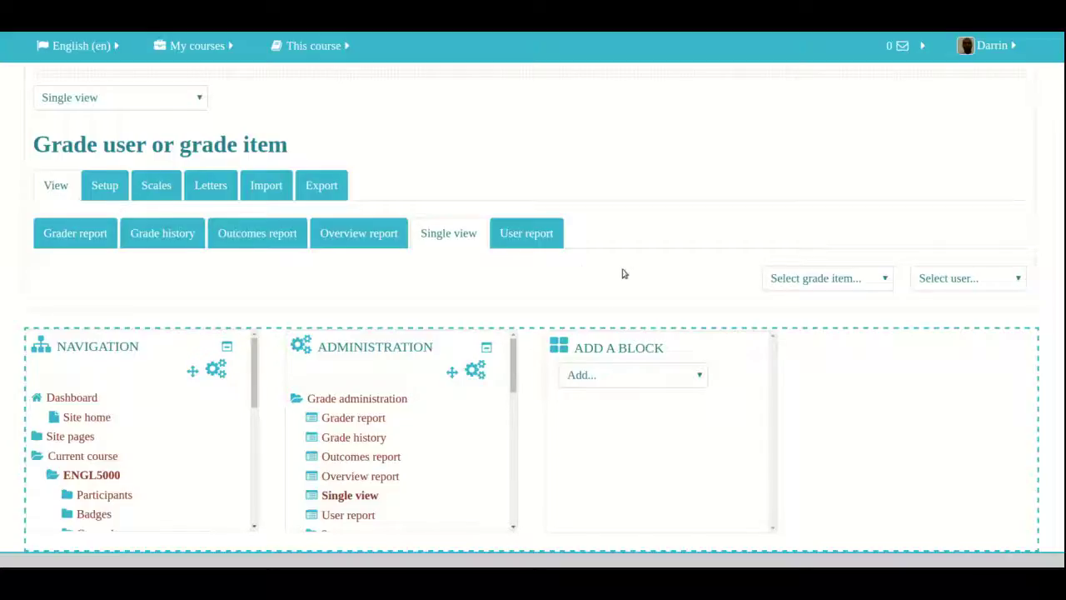
pyautogui.click(885, 281)
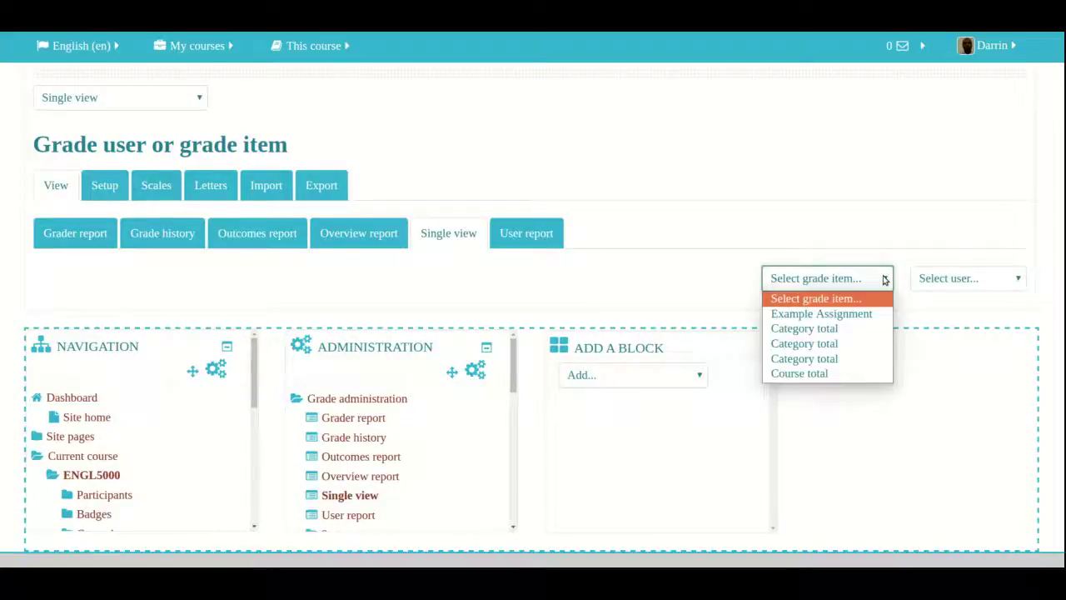
pyautogui.click(876, 321)
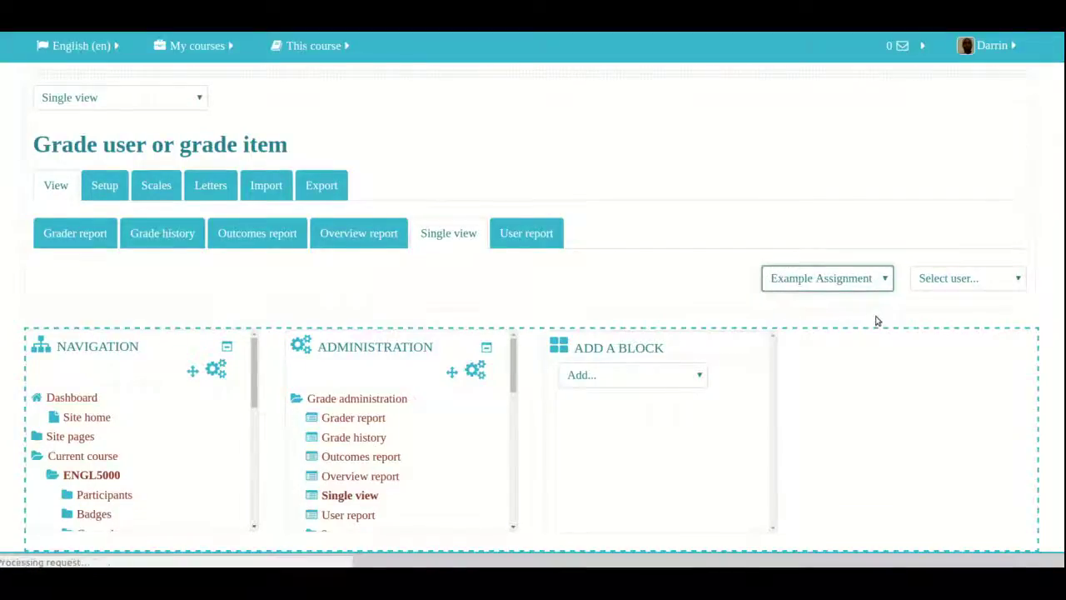
# Enter a grade of 8 and the feedback "Good job" for the listed student.
pyautogui.scroll(-3, 875, 324)
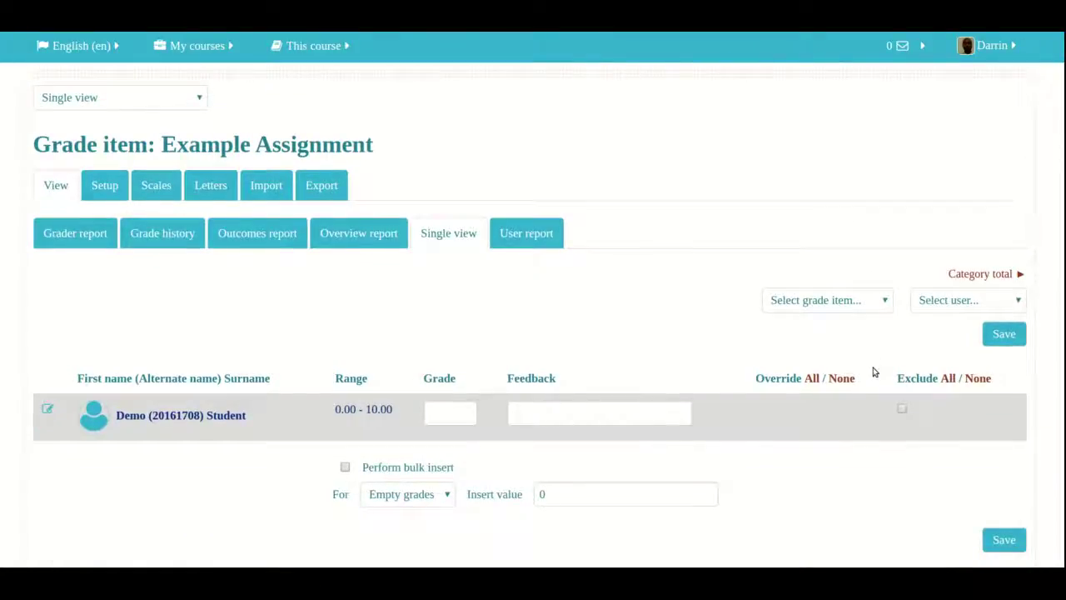
pyautogui.scroll(-2, 874, 371)
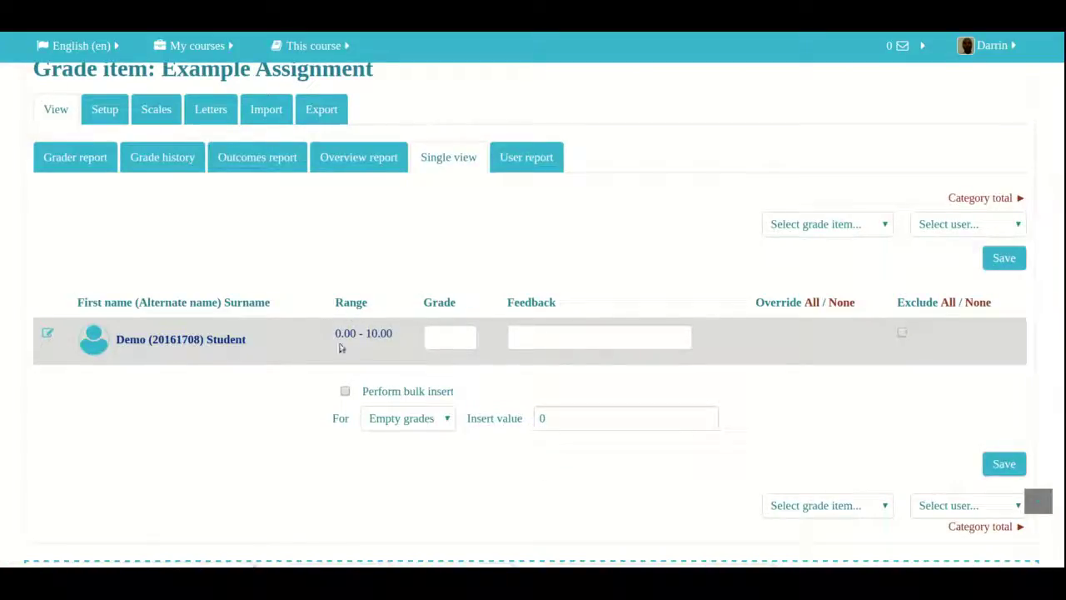
pyautogui.click(442, 349)
pyautogui.click(538, 343)
pyautogui.click(459, 337)
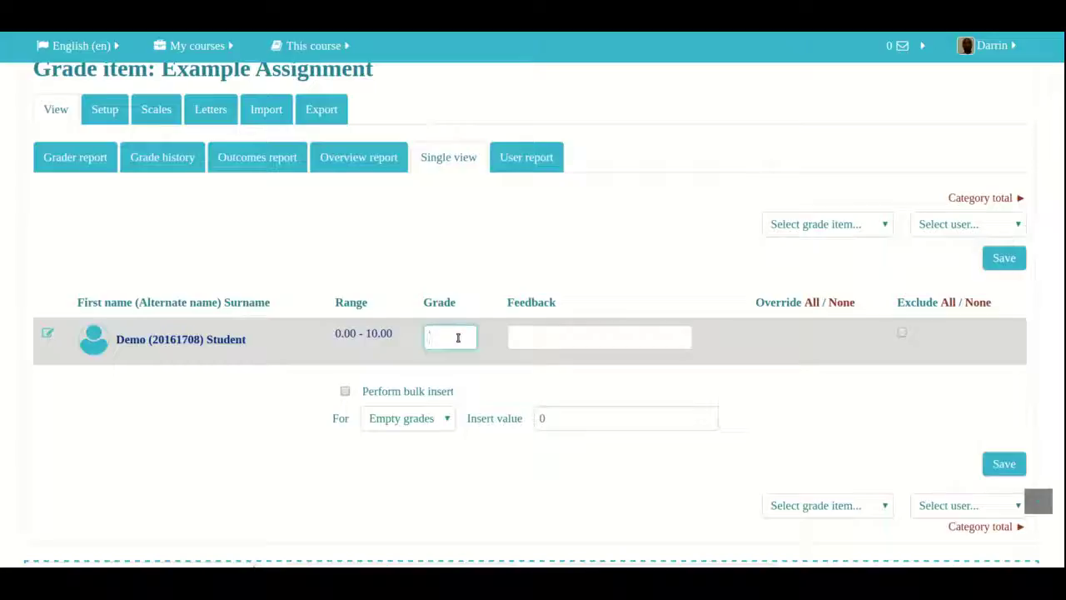
pyautogui.write('8')
pyautogui.click(525, 335)
pyautogui.write('Good job')
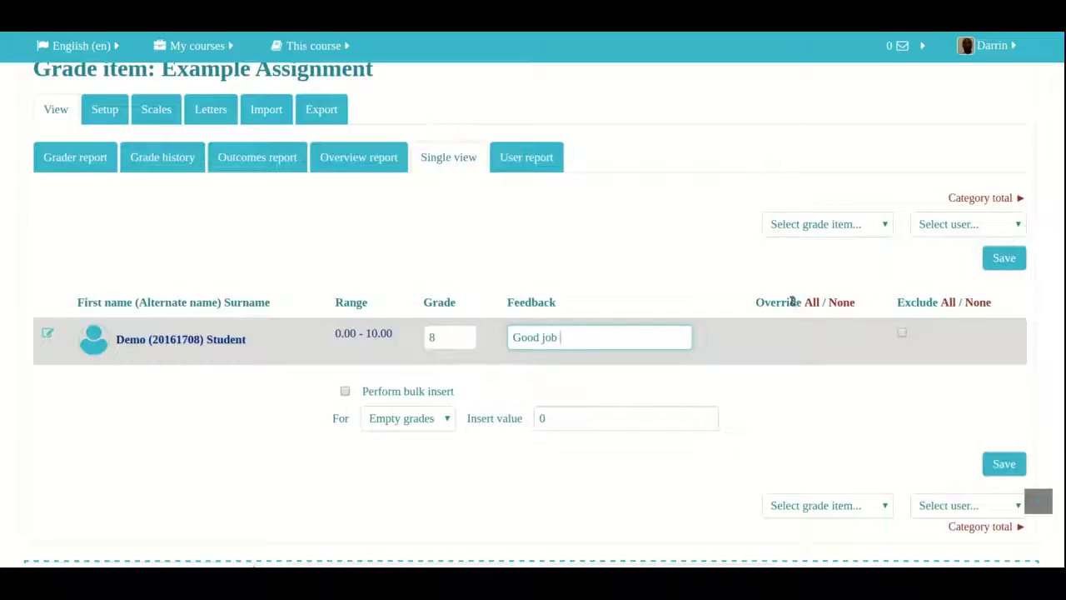
# Save the entered grade and feedback for Example Assignment and return to the Single view.
pyautogui.click(1004, 260)
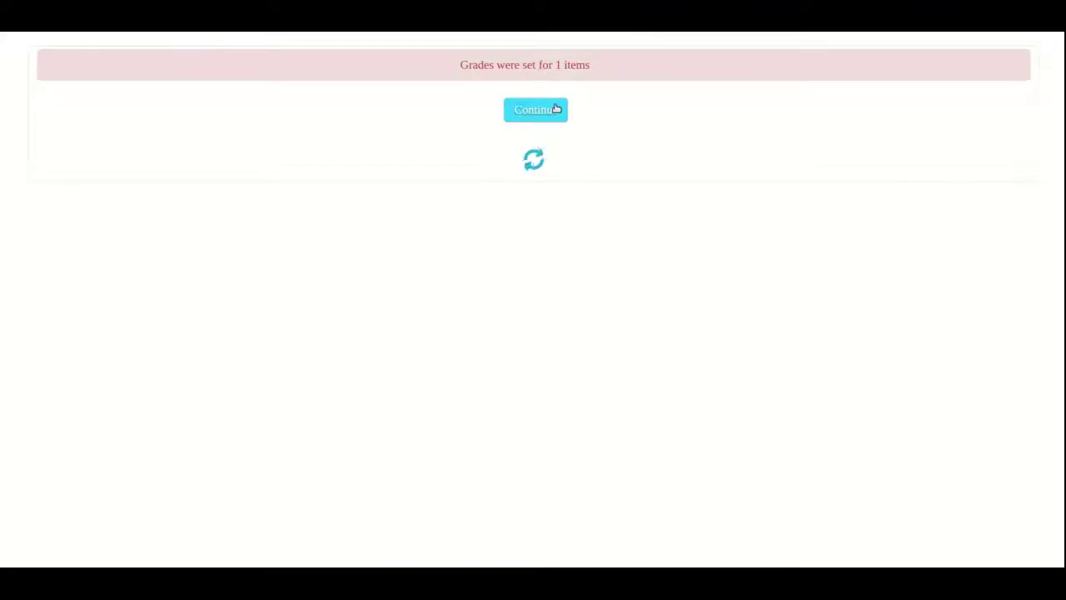
pyautogui.click(556, 110)
pyautogui.scroll(-3, 477, 261)
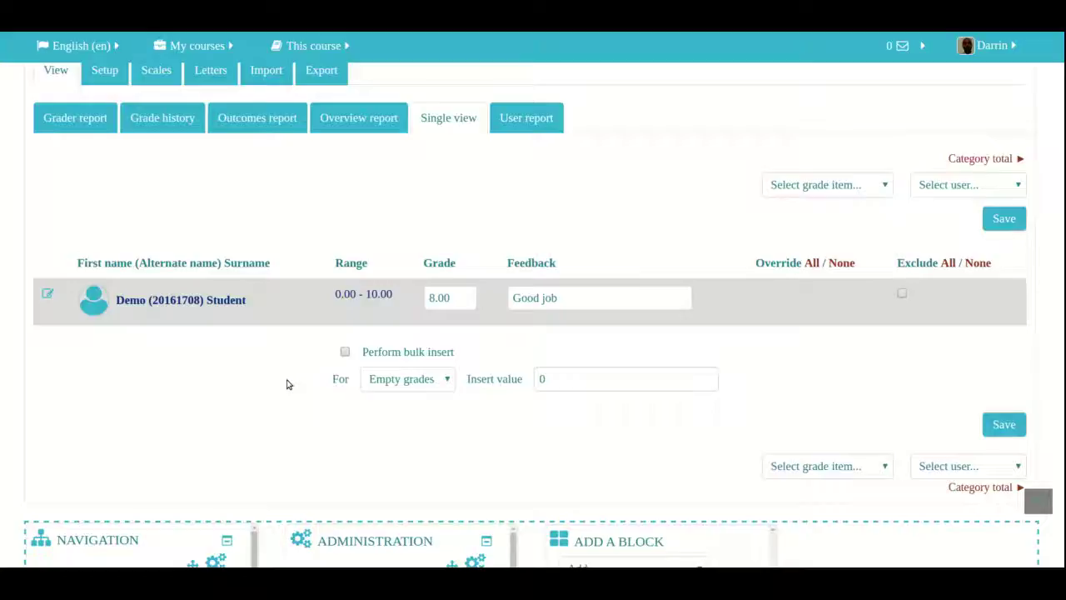
# Clear the student's grade, bulk insert the value 0 for empty grades, and save the result.
pyautogui.doubleClick(458, 296)
pyautogui.press('BackSpace')
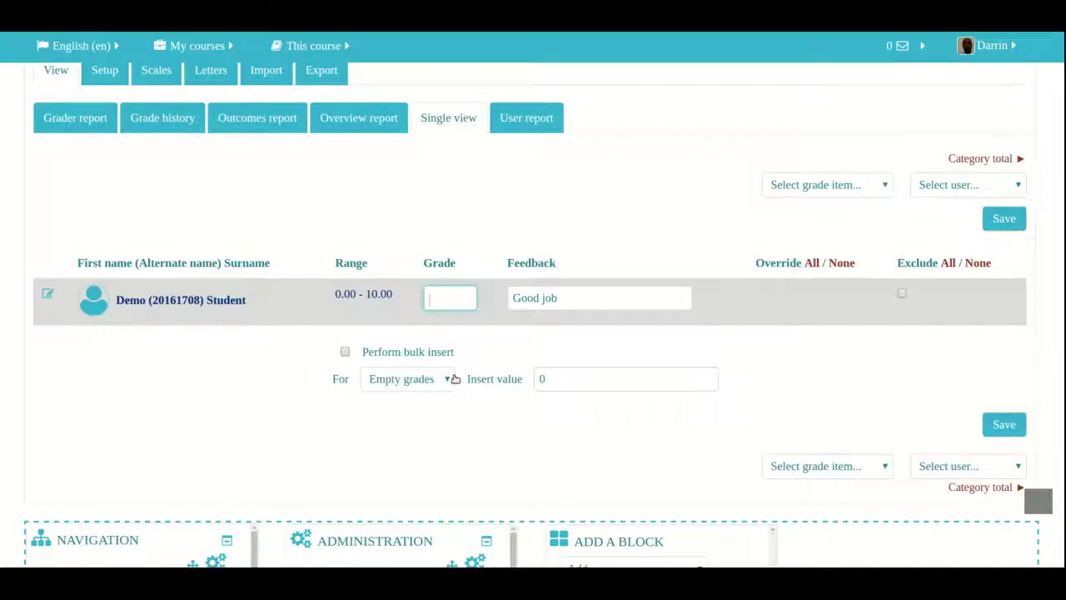
pyautogui.click(345, 352)
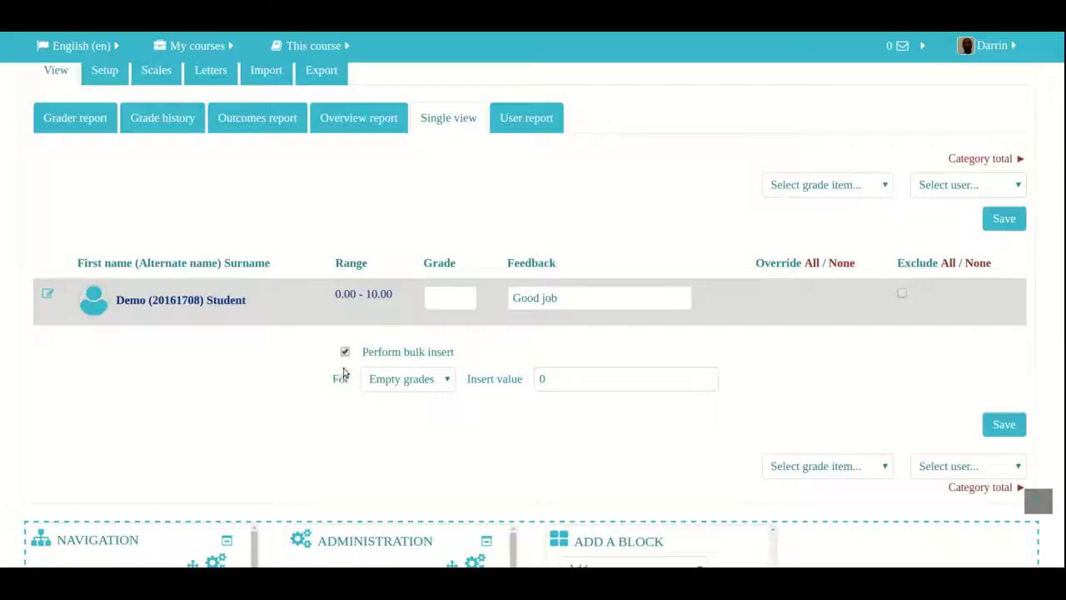
pyautogui.click(427, 383)
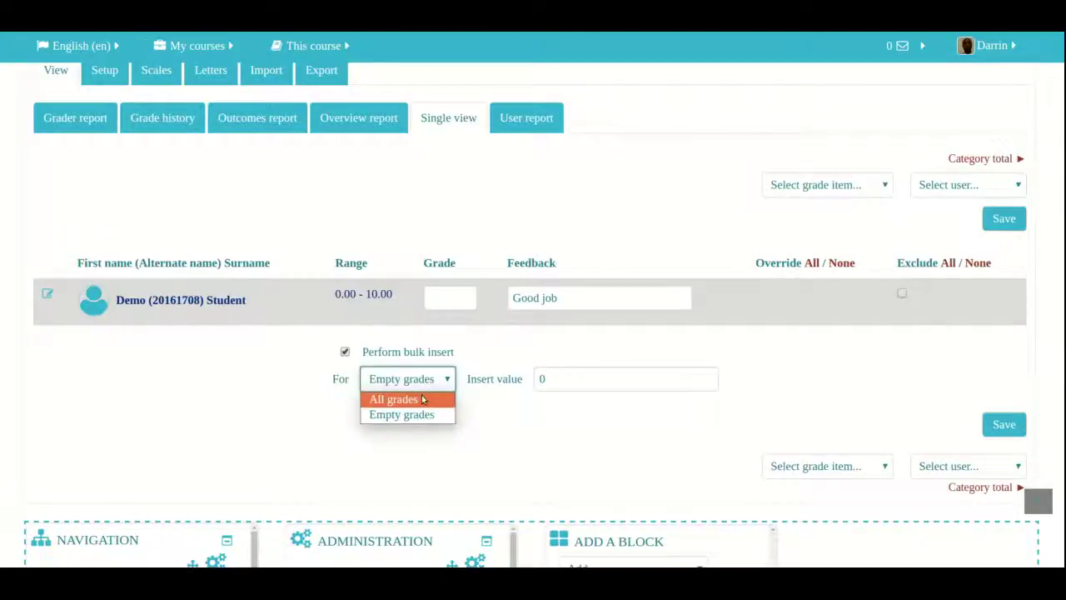
pyautogui.click(423, 414)
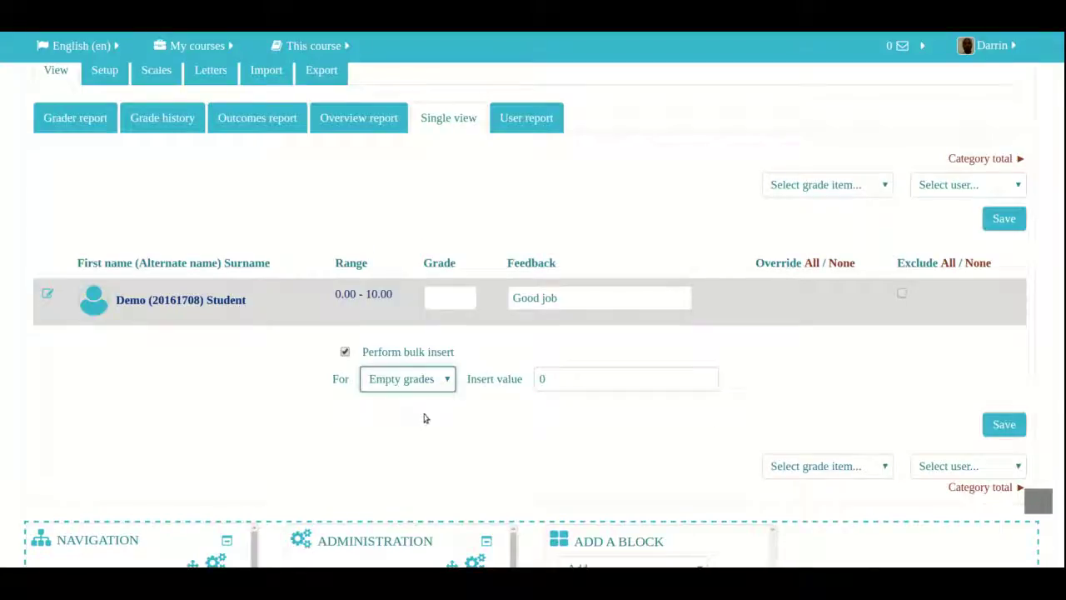
pyautogui.click(560, 379)
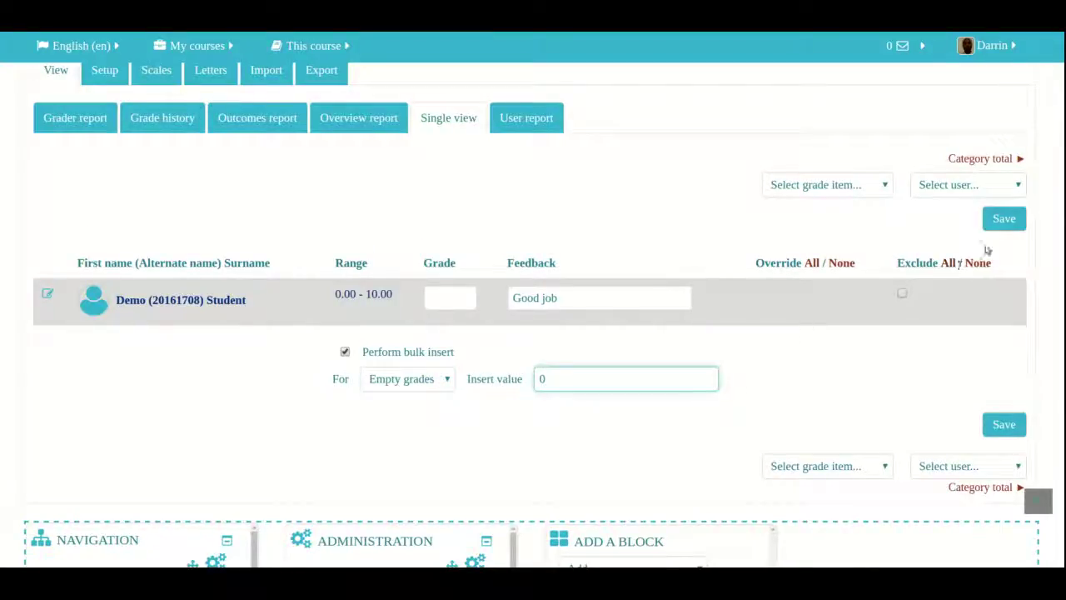
pyautogui.click(1004, 219)
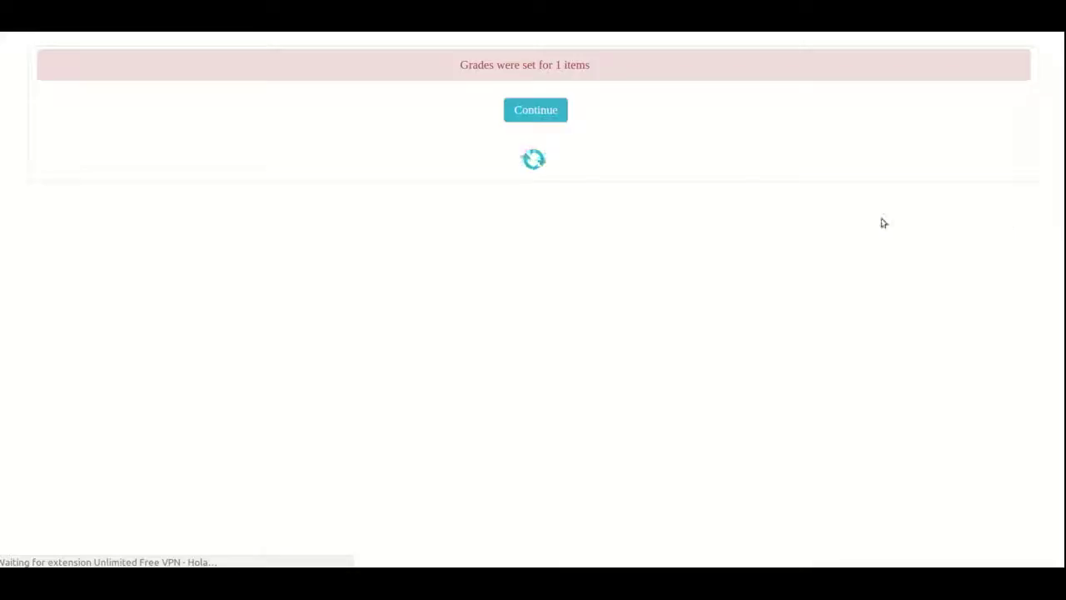
pyautogui.click(524, 117)
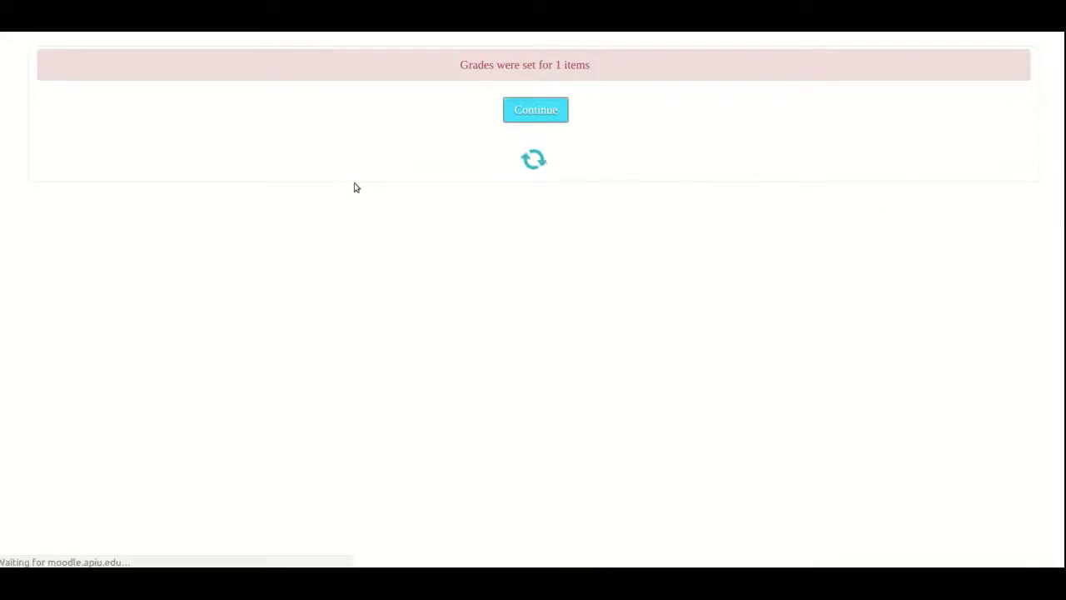
# Change the student's Example Assignment grade to 7 and save it.
pyautogui.scroll(-3, 143, 375)
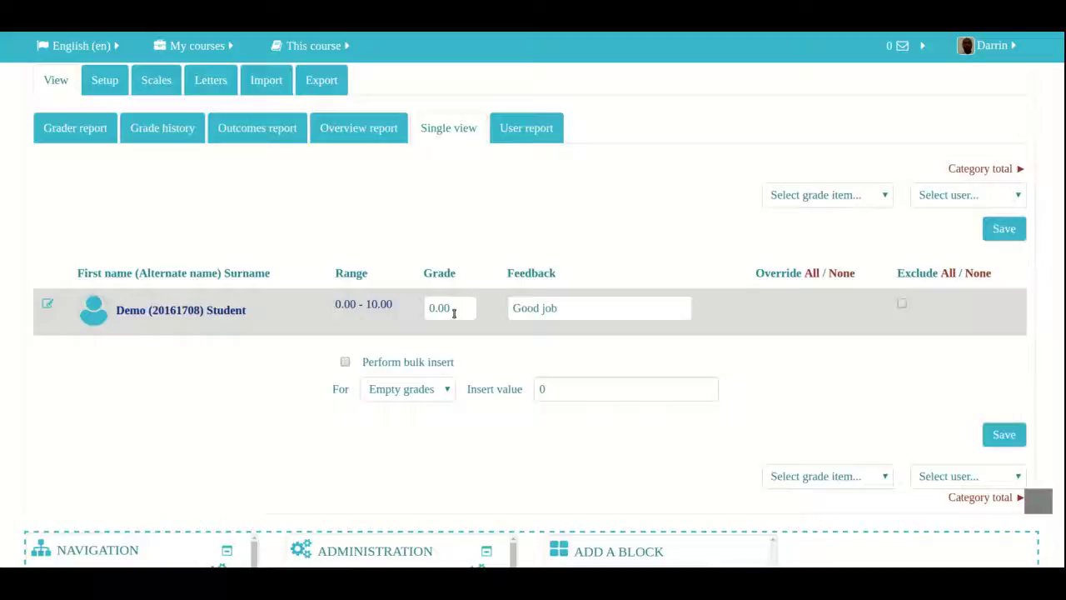
pyautogui.doubleClick(454, 314)
pyautogui.write('7')
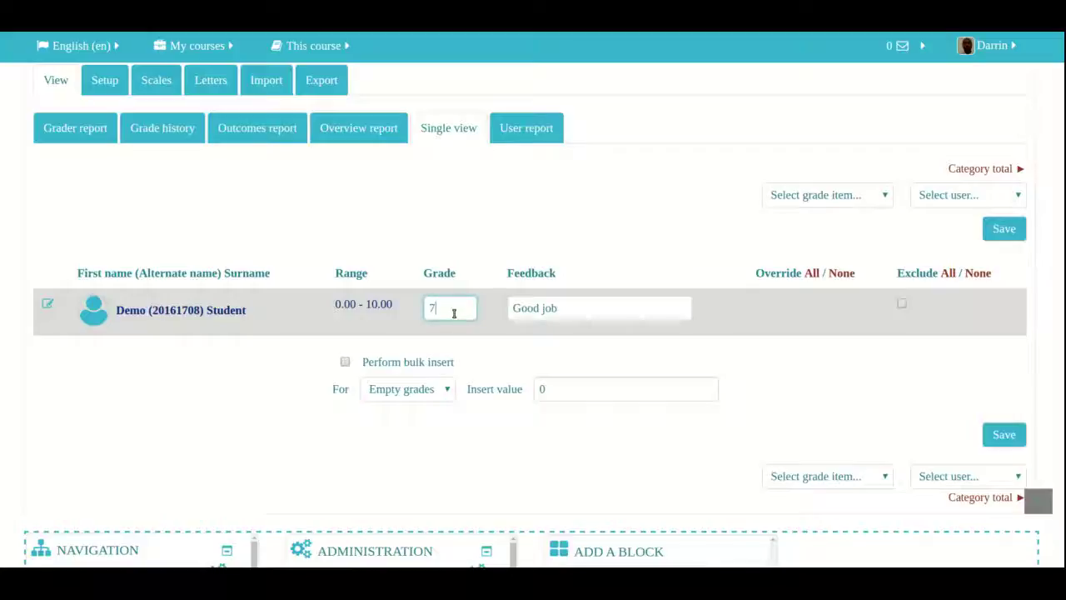
pyautogui.click(1003, 229)
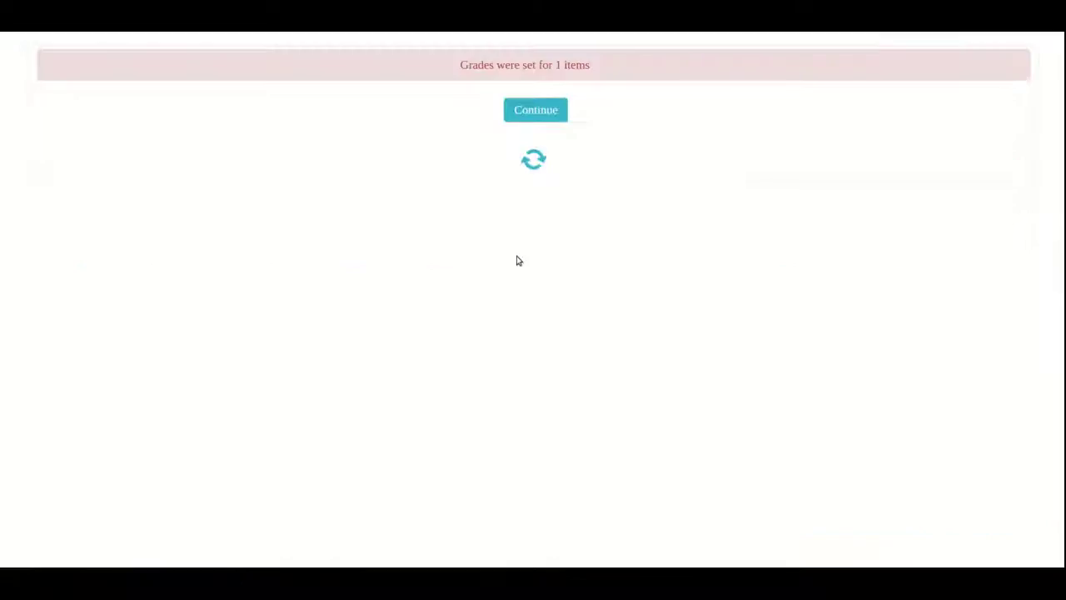
pyautogui.click(539, 110)
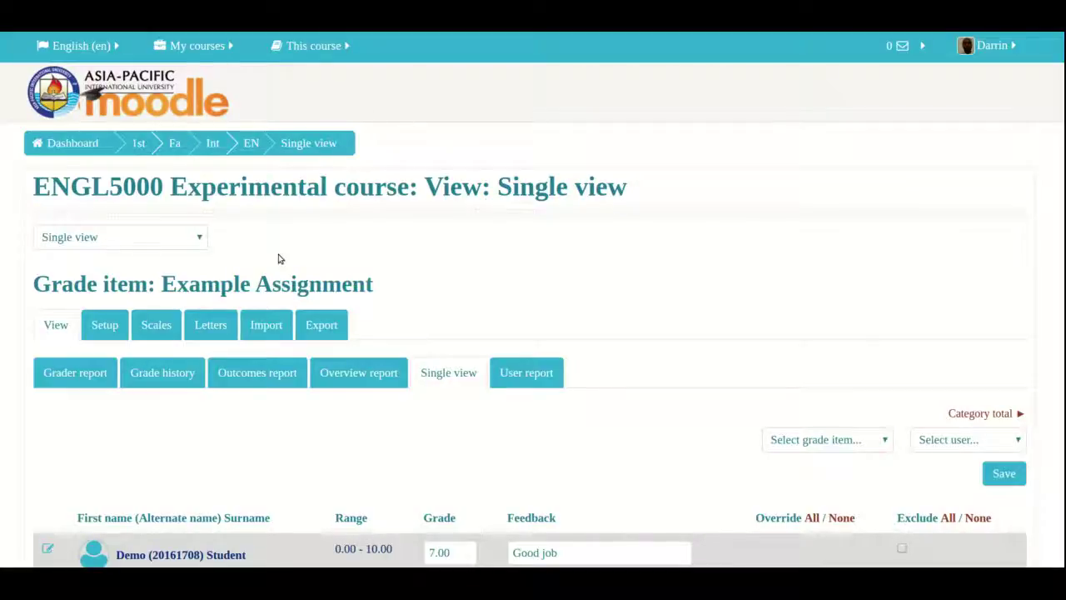
# Open the User report for the course and select the enrolled student to show their grades.
pyautogui.scroll(-2, 278, 258)
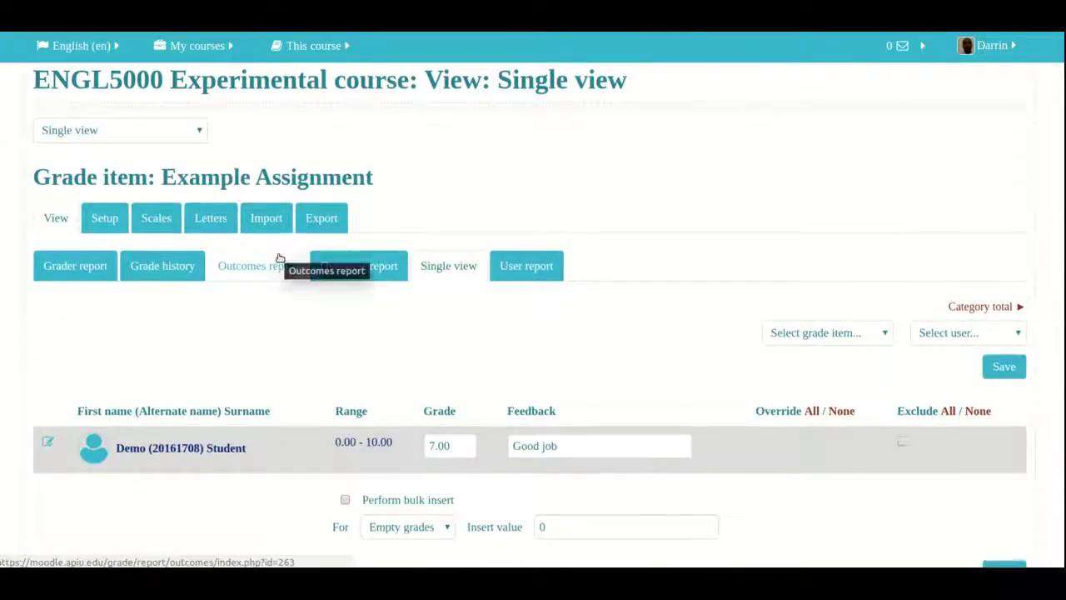
pyautogui.click(146, 135)
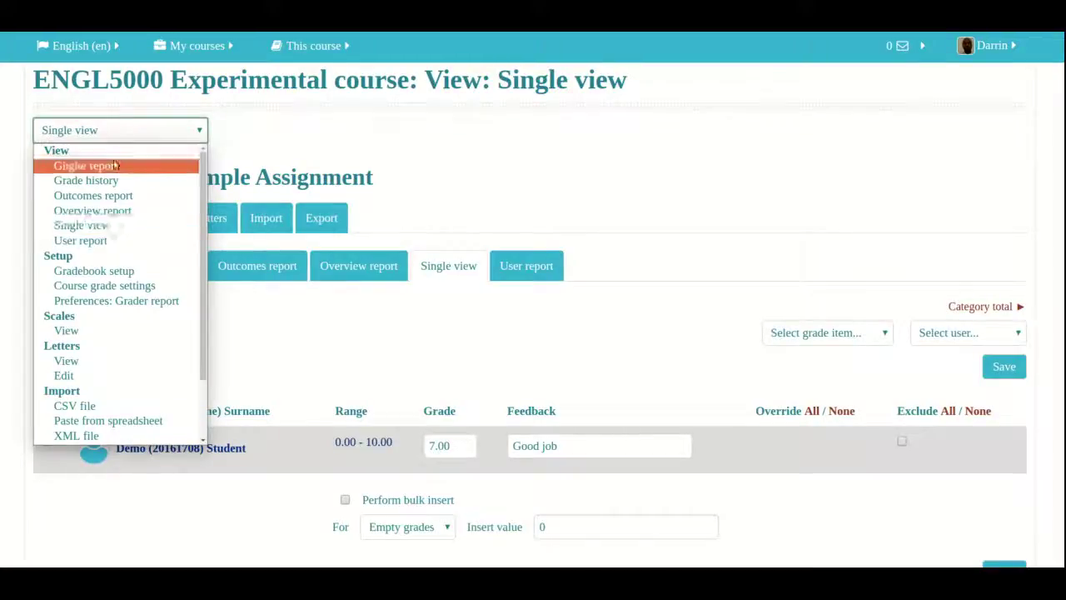
pyautogui.click(84, 241)
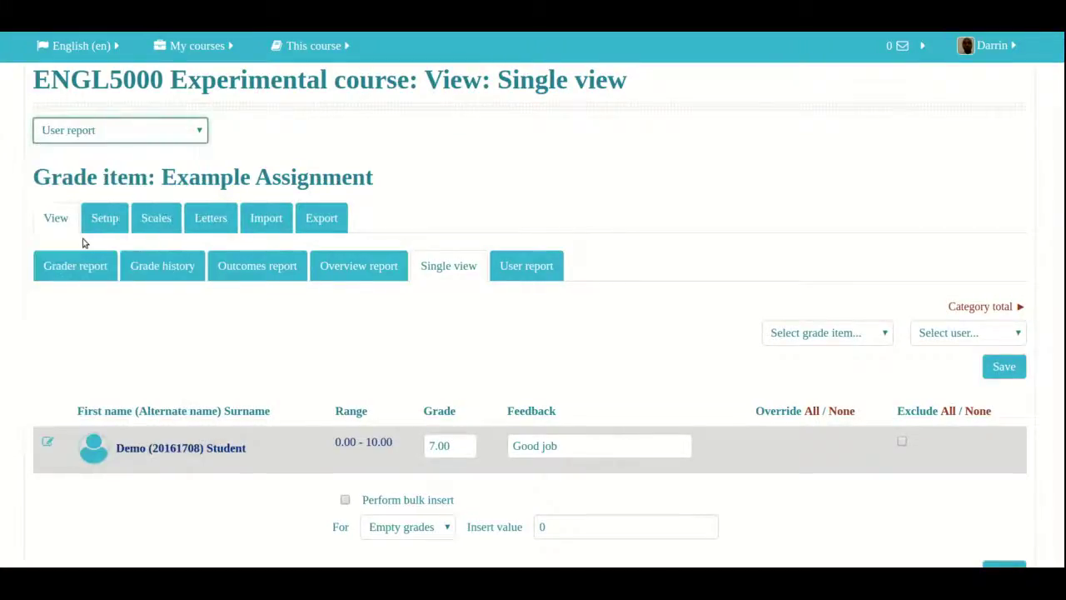
pyautogui.scroll(-4, 565, 279)
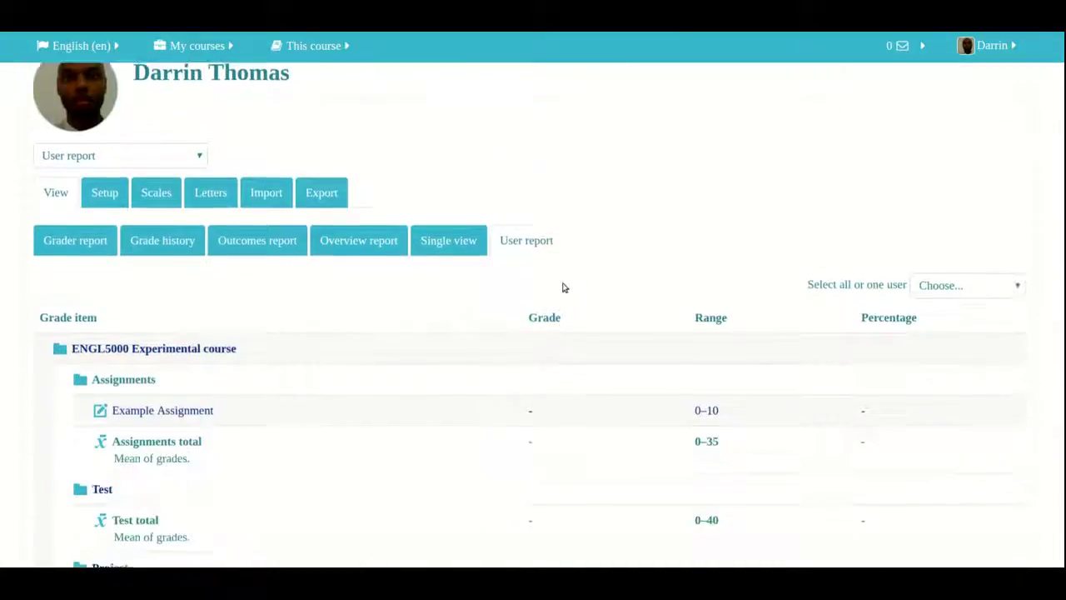
pyautogui.scroll(-1, 561, 338)
pyautogui.scroll(-1, 561, 339)
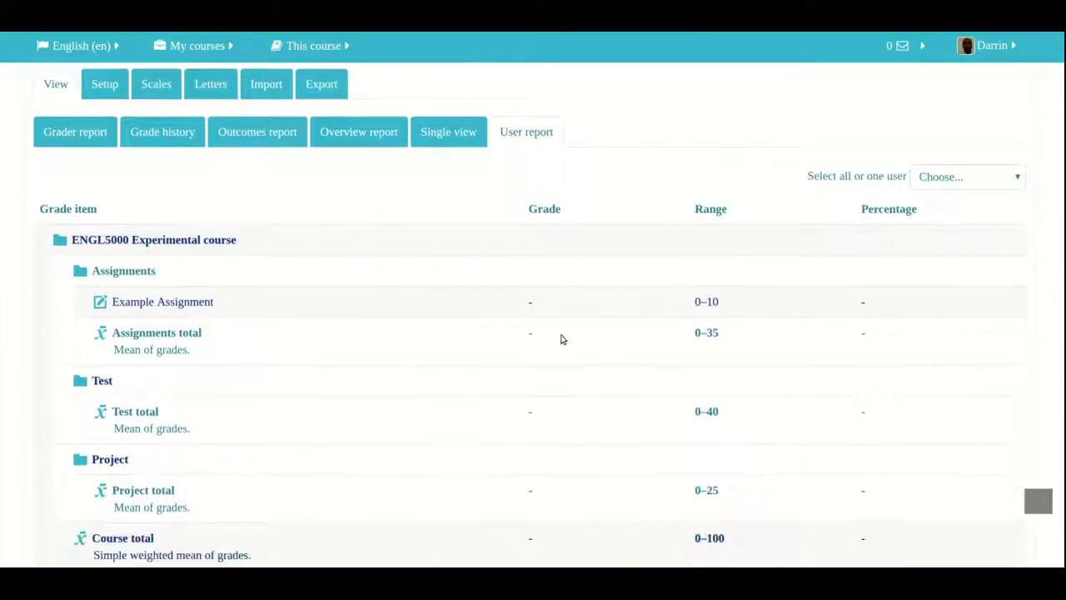
pyautogui.scroll(-3, 562, 338)
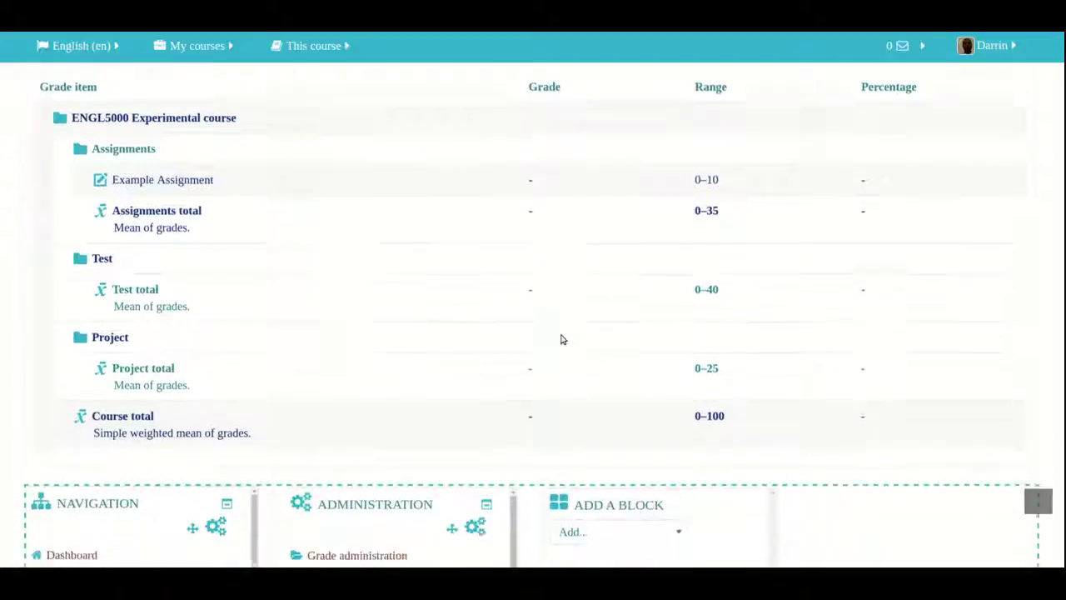
pyautogui.scroll(3, 562, 338)
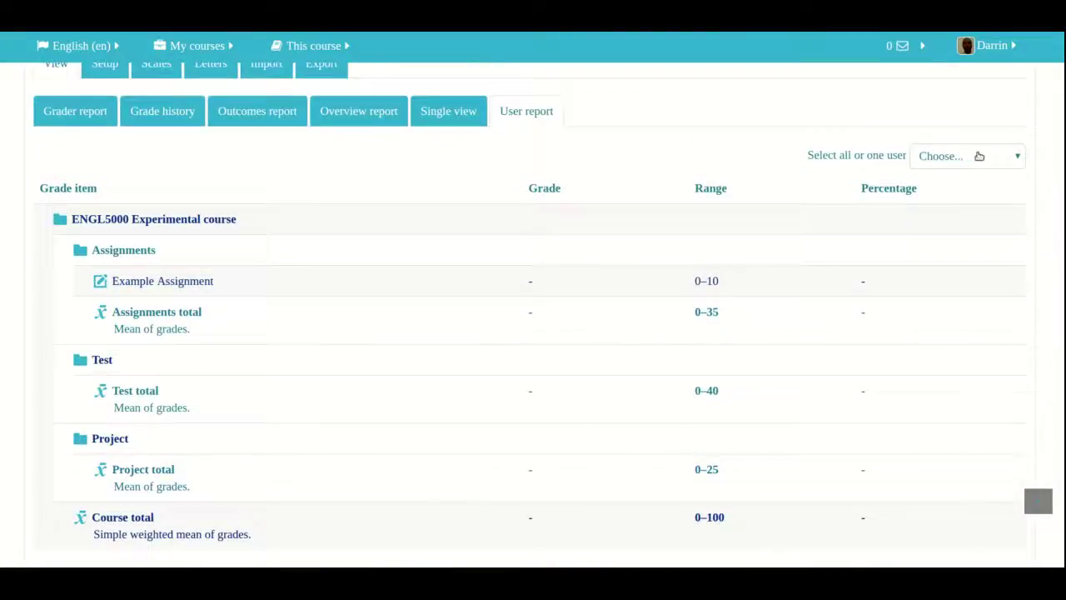
pyautogui.click(979, 155)
pyautogui.click(957, 206)
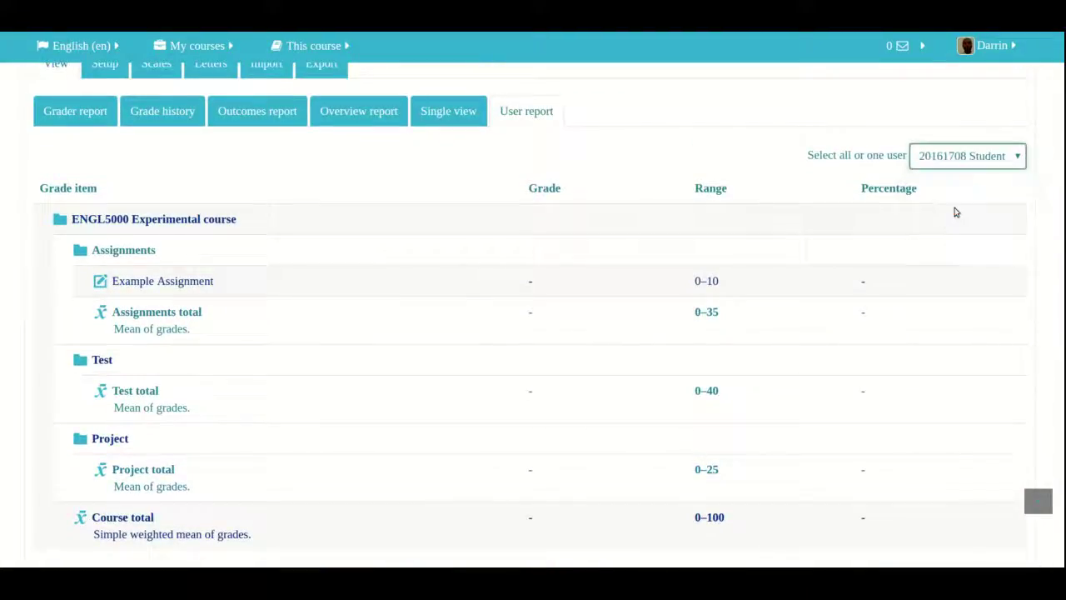
# Examine the student's Example Assignment grade, the category totals and the course total in the User report.
pyautogui.scroll(-4, 863, 210)
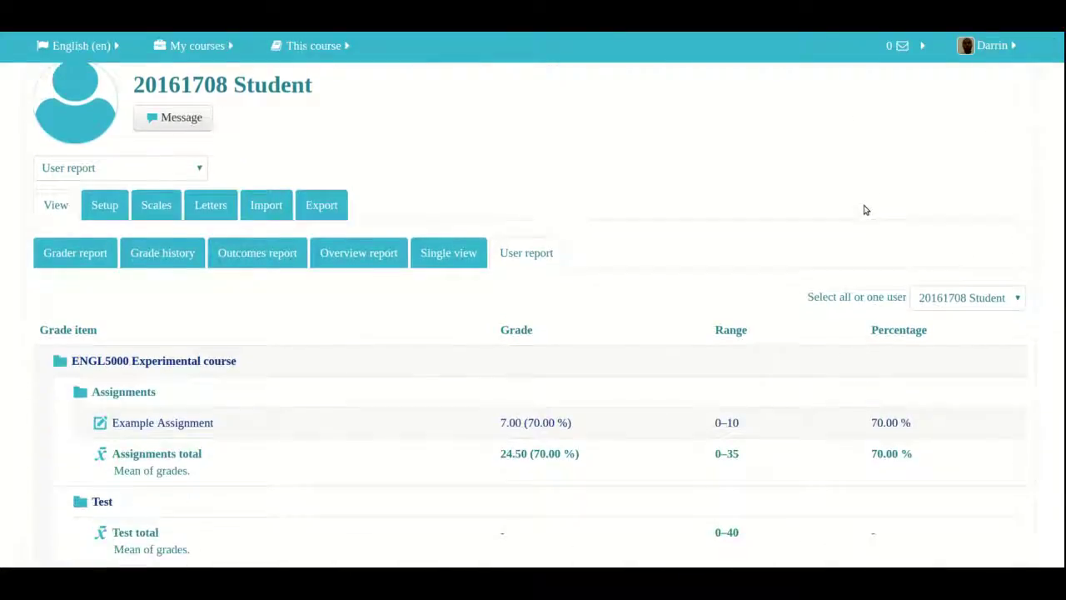
pyautogui.scroll(-3, 864, 210)
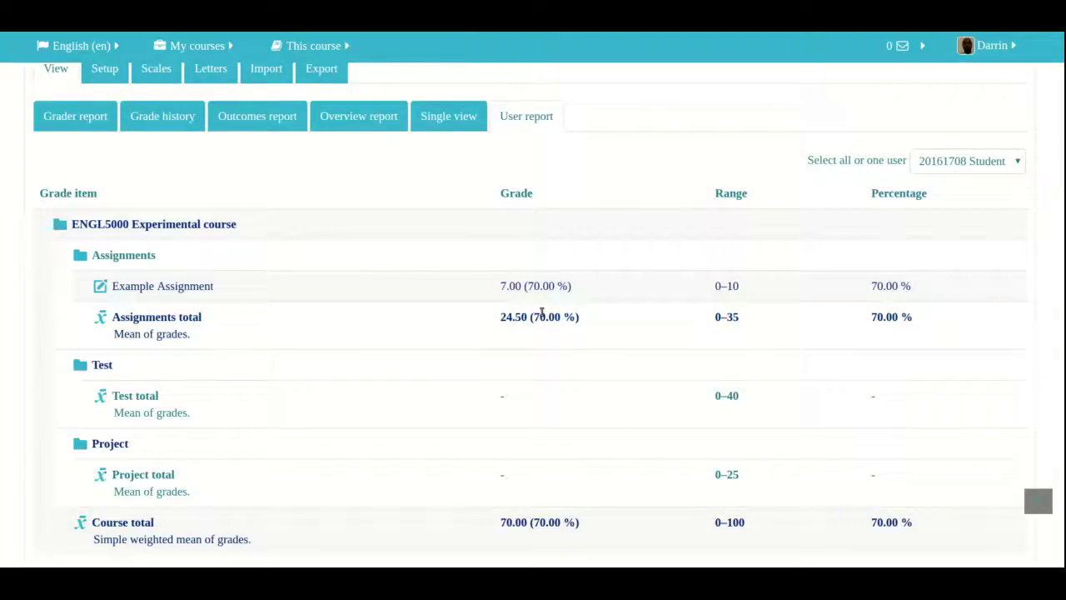
pyautogui.scroll(-3, 541, 312)
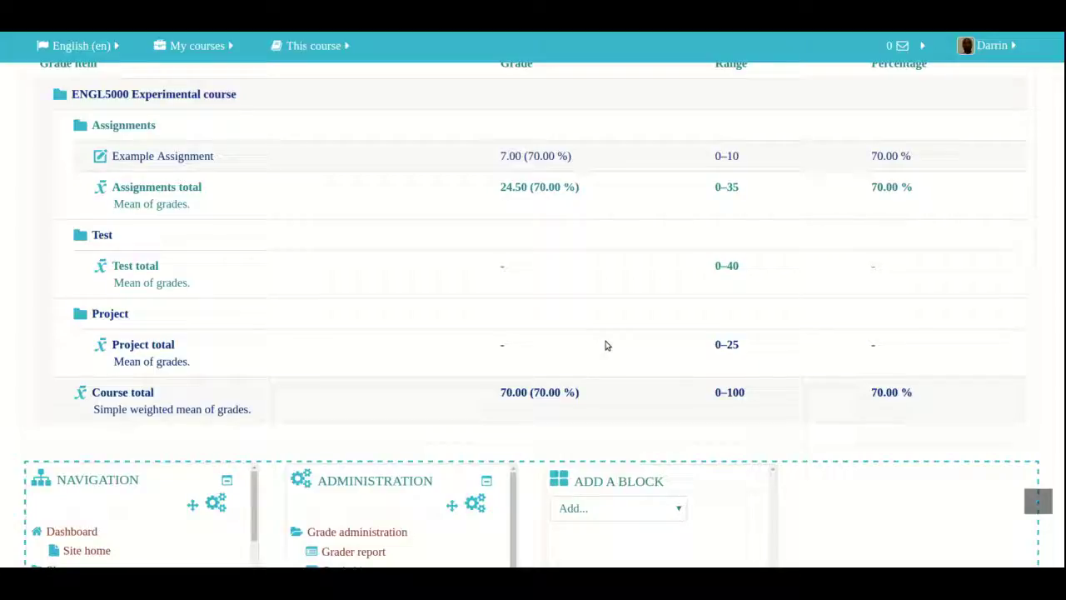
pyautogui.scroll(1, 606, 346)
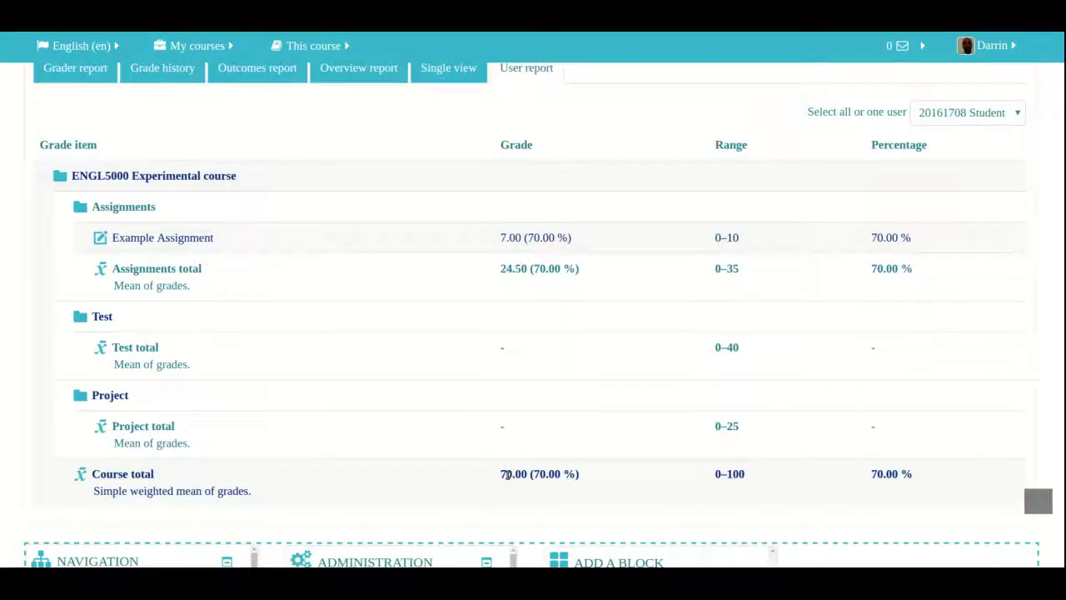
pyautogui.scroll(4, 506, 474)
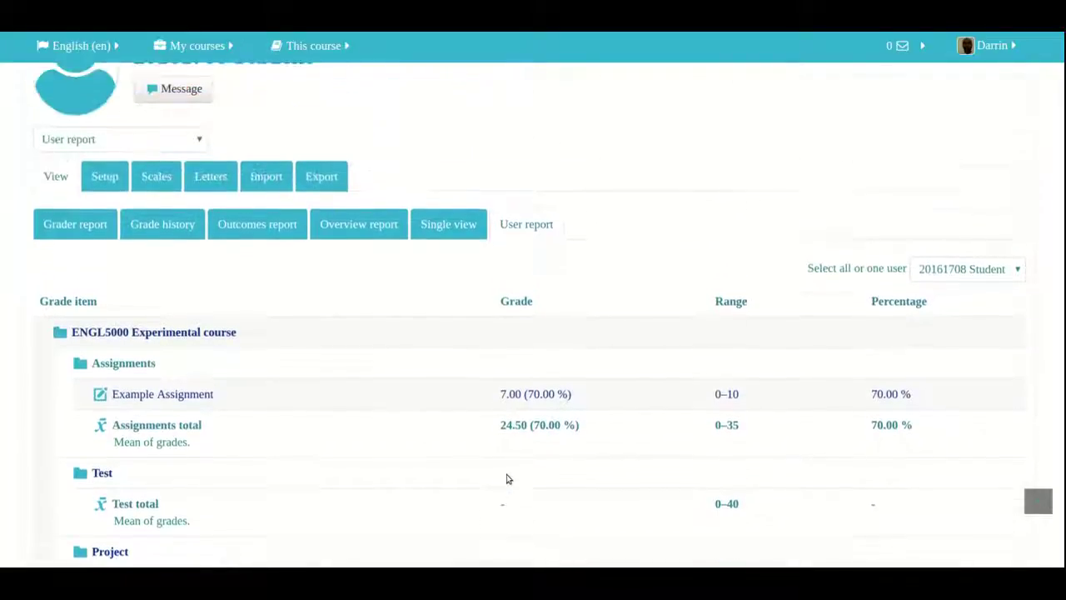
pyautogui.scroll(-6, 506, 478)
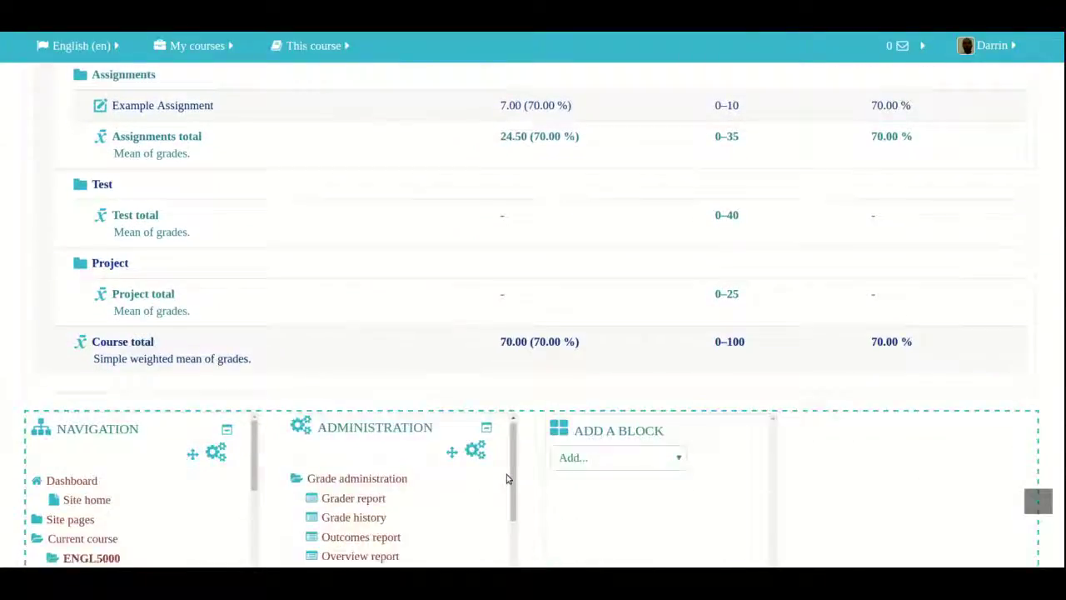
pyautogui.scroll(2, 506, 478)
pyautogui.scroll(6, 472, 297)
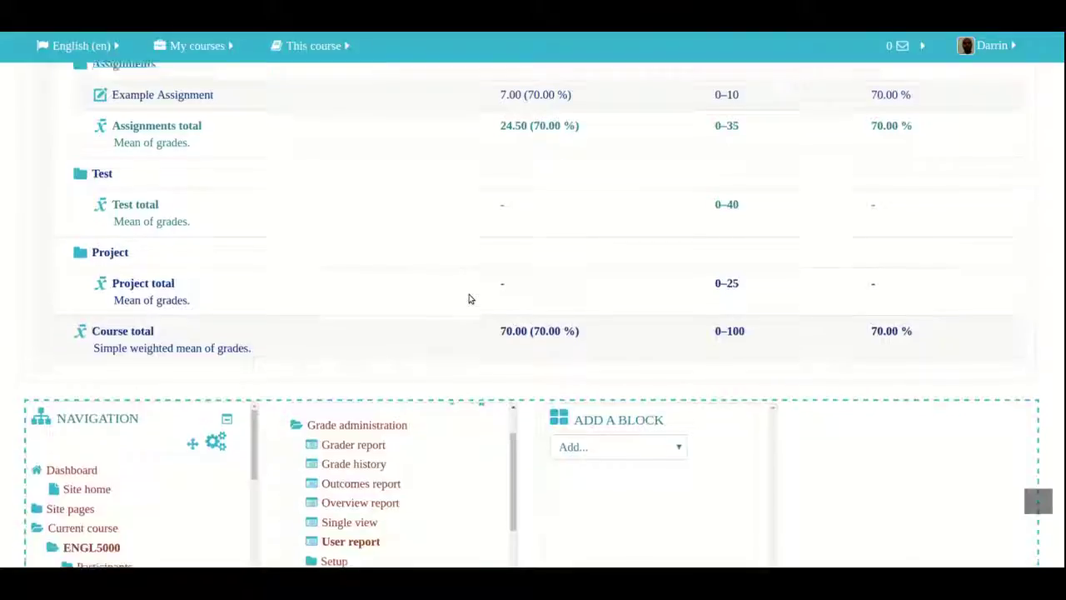
pyautogui.scroll(2, 469, 298)
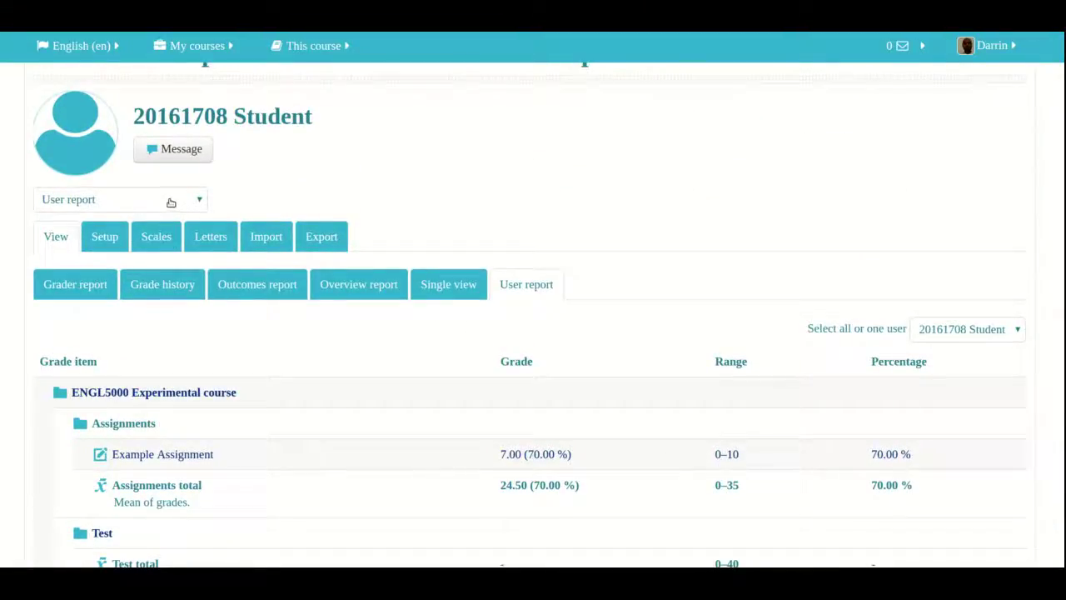
# Open the Gradebook setup and delete the Example Assignment grade item from the Assignments category, confirming the deletion.
pyautogui.click(171, 201)
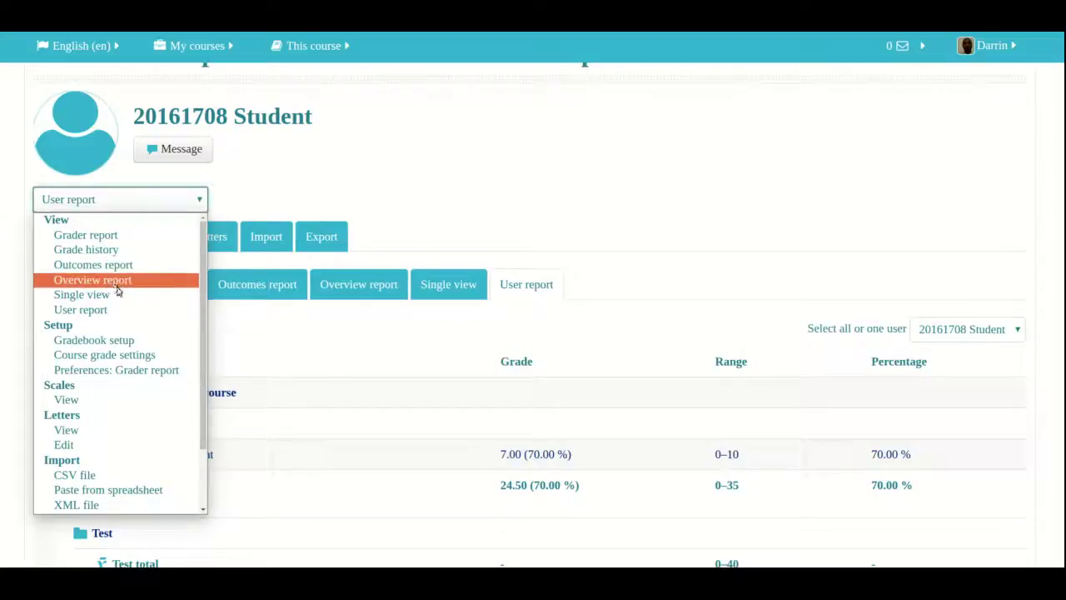
pyautogui.click(324, 346)
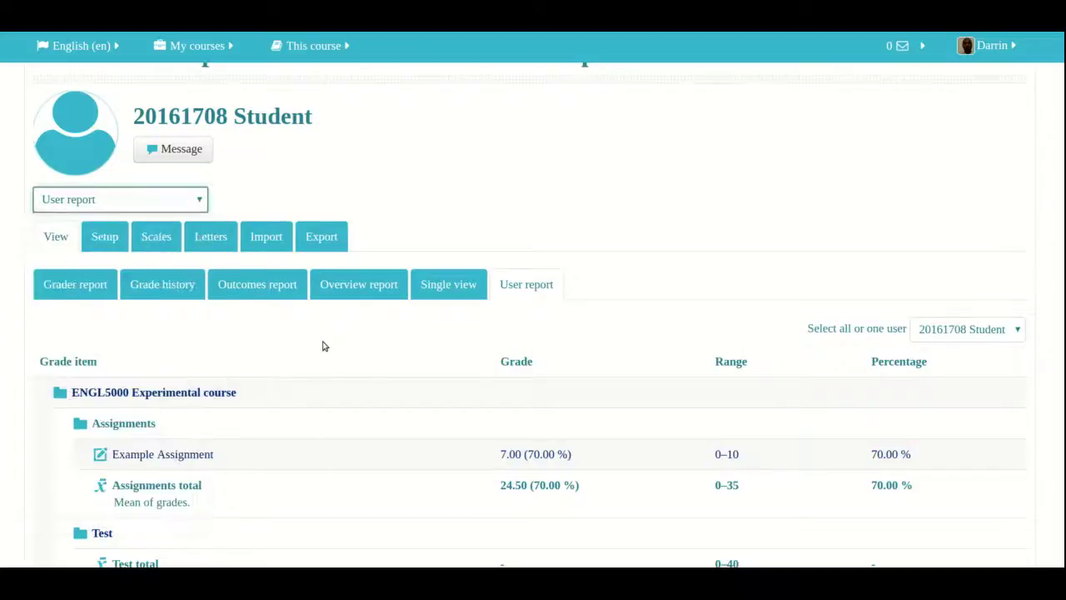
pyautogui.click(105, 240)
pyautogui.scroll(-2, 388, 306)
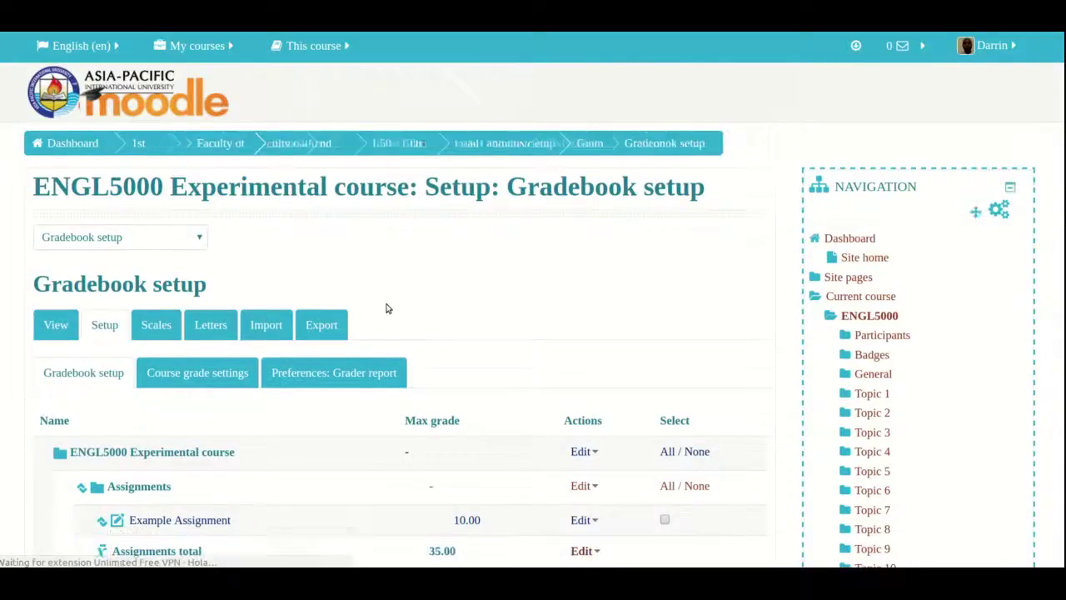
pyautogui.scroll(-4, 388, 307)
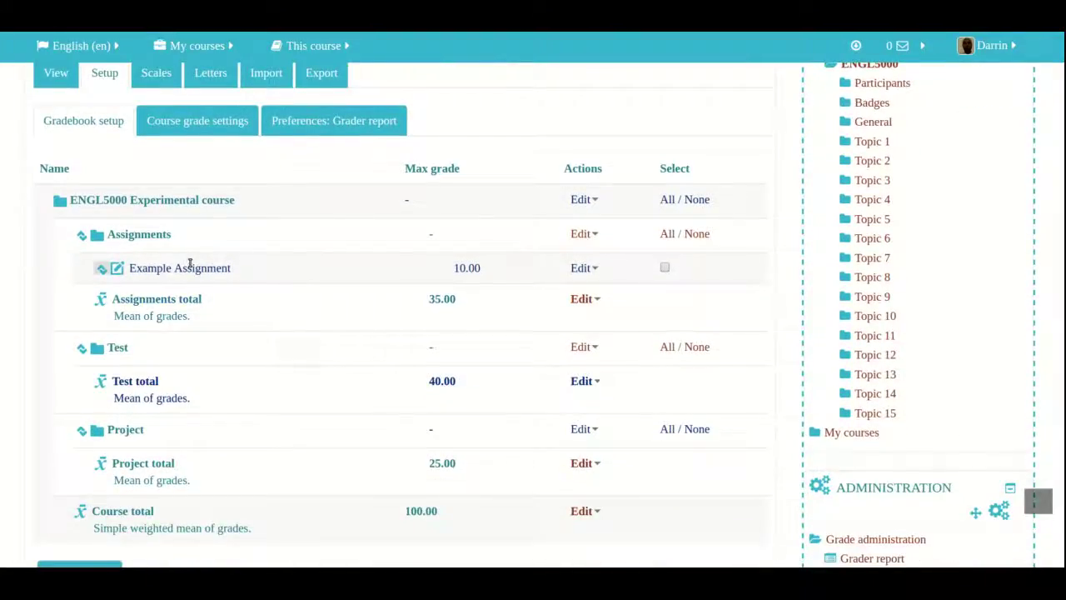
pyautogui.click(593, 269)
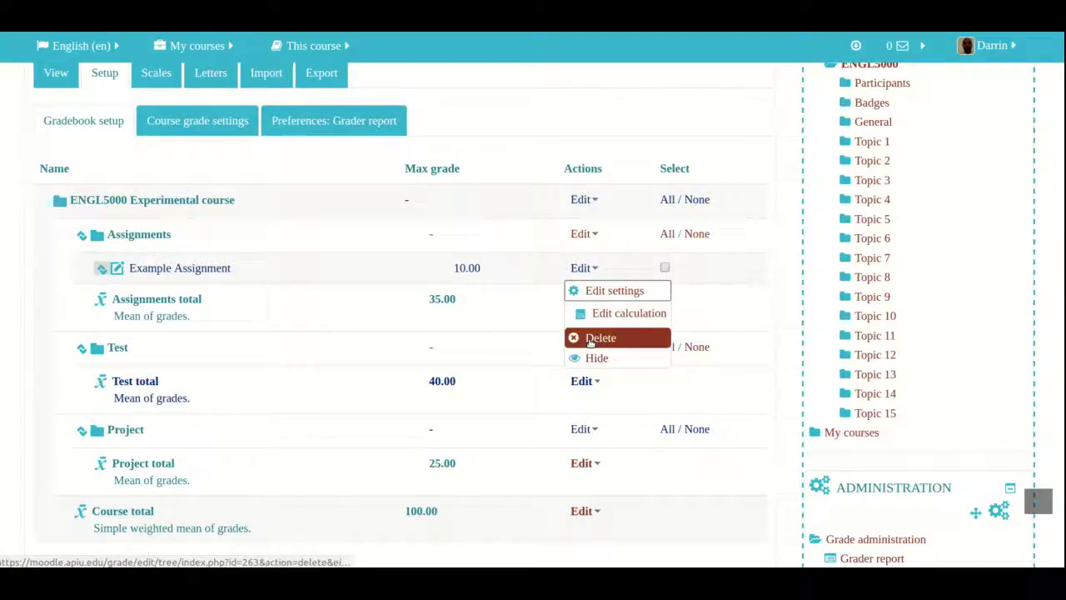
pyautogui.click(590, 341)
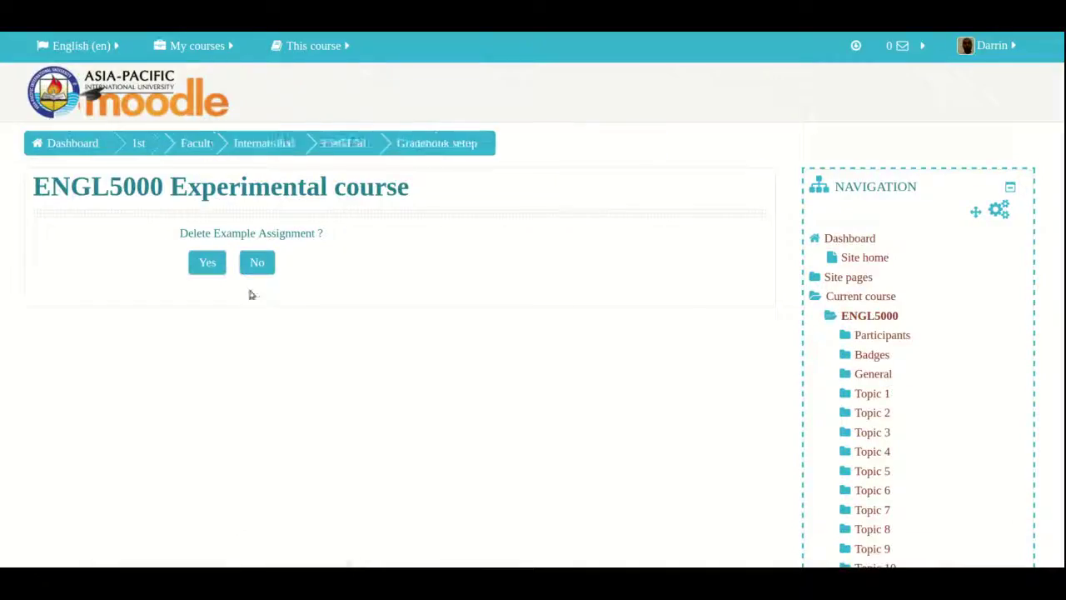
pyautogui.scroll(-3, 211, 262)
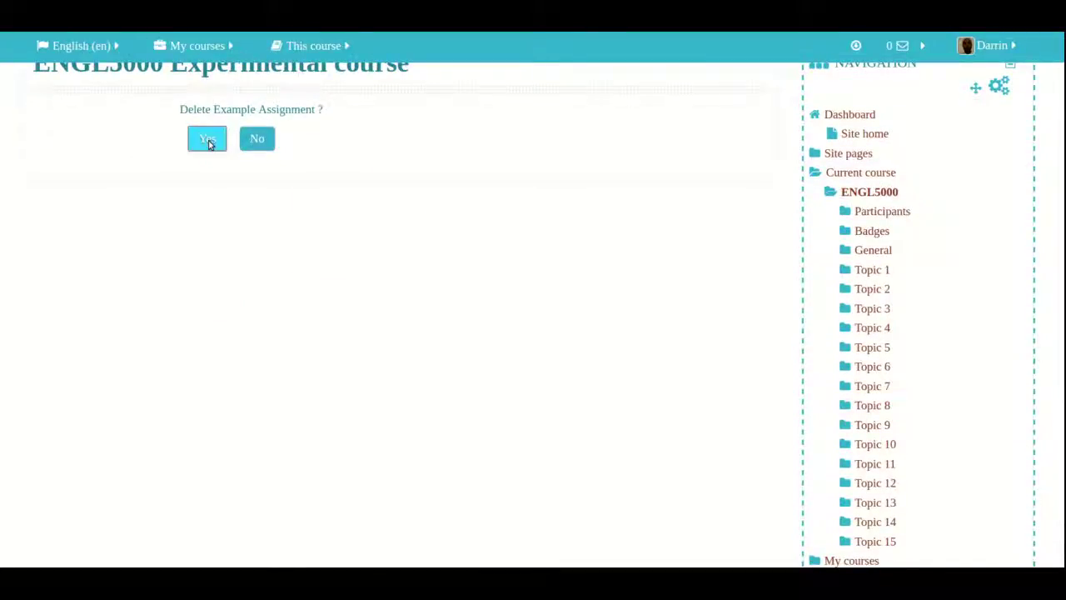
pyautogui.click(208, 140)
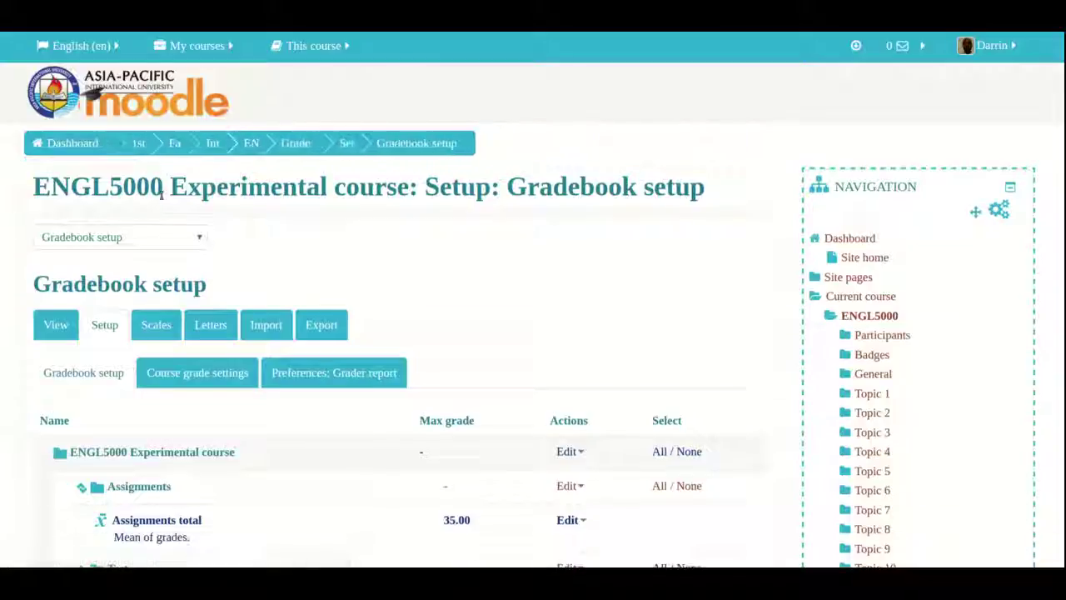
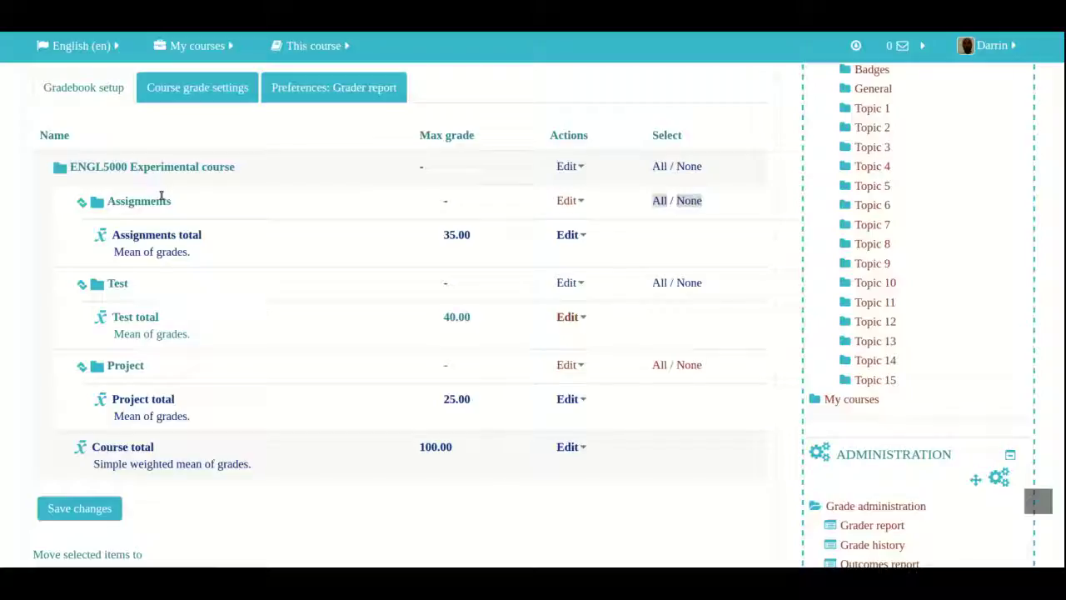
pyautogui.scroll(-3, 134, 202)
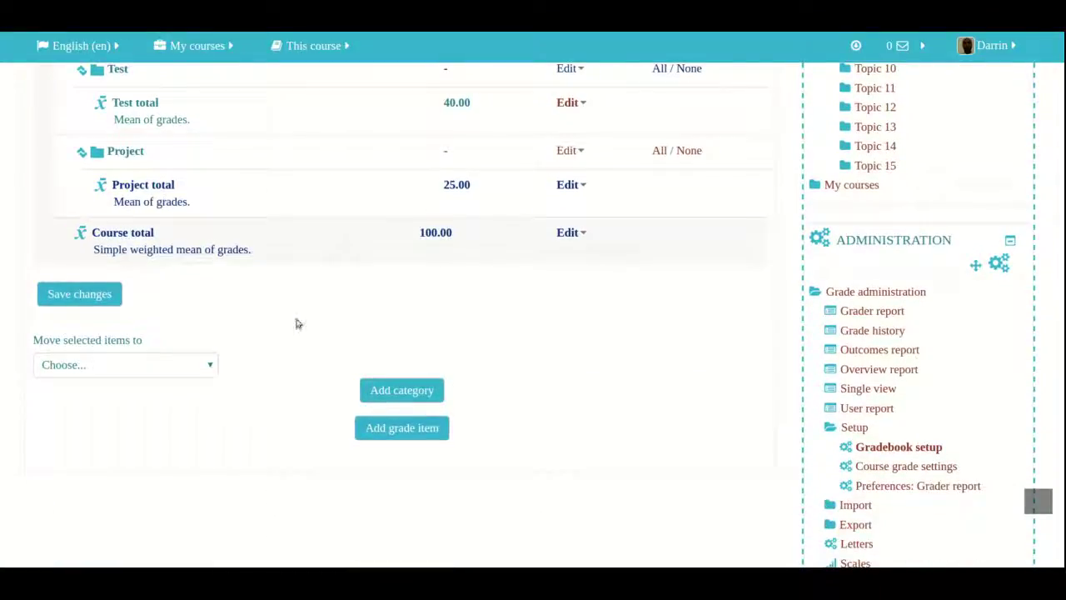